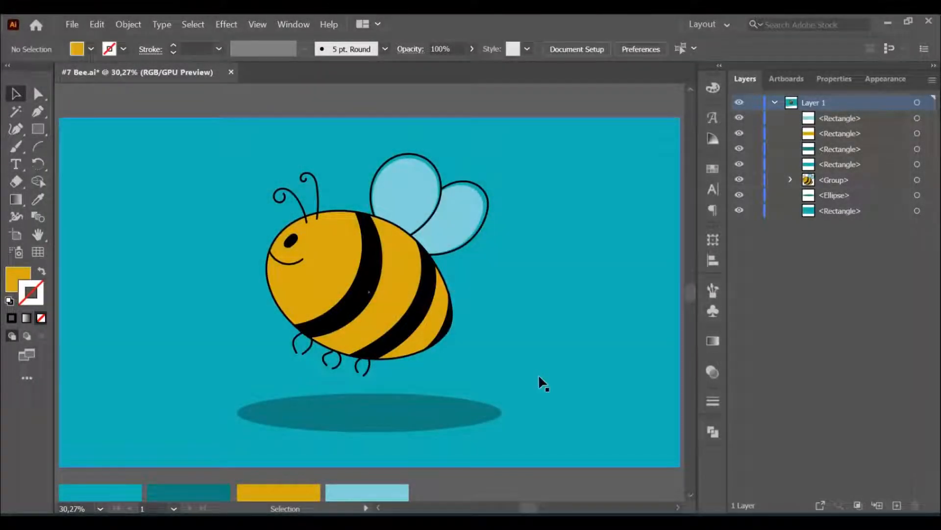
Create a new layer above Layer 1 and name it Tutorial.
key("z")
left_click_drag(535, 378, 465, 352)
left_click_drag(531, 358, 402, 301)
key("v")
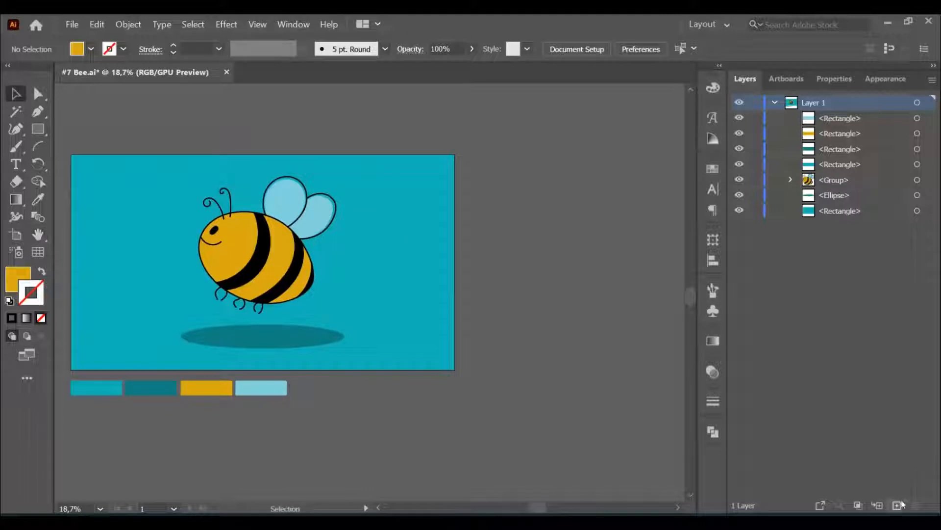
left_click(898, 504)
double_click(812, 104)
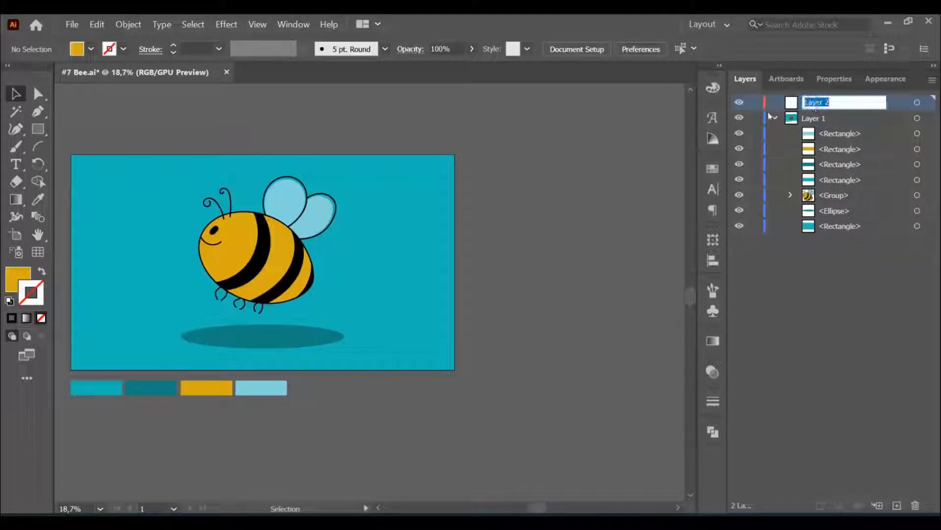
type("Tutorial")
key("Return")
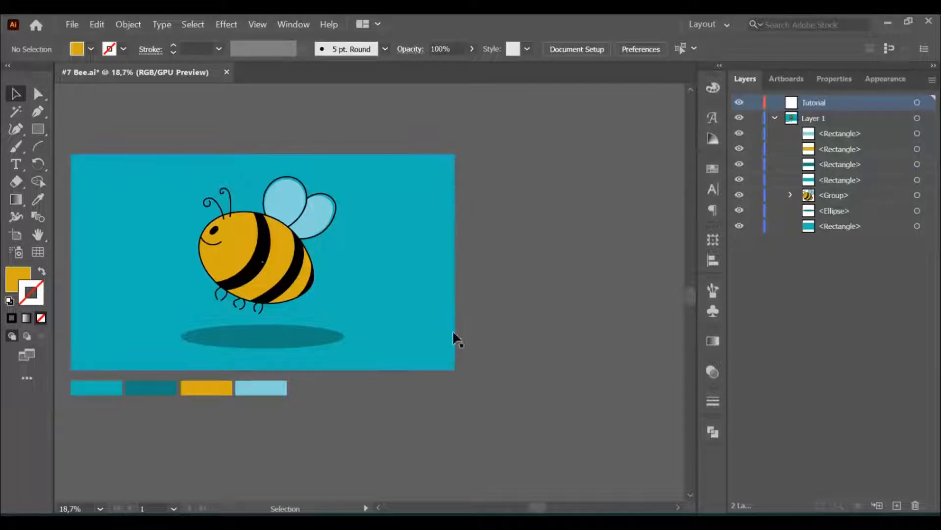
Duplicate the bee artboard beside the original and delete the copied bee, shadow and background to leave it blank.
left_click(16, 234)
left_click_drag(324, 260, 671, 255)
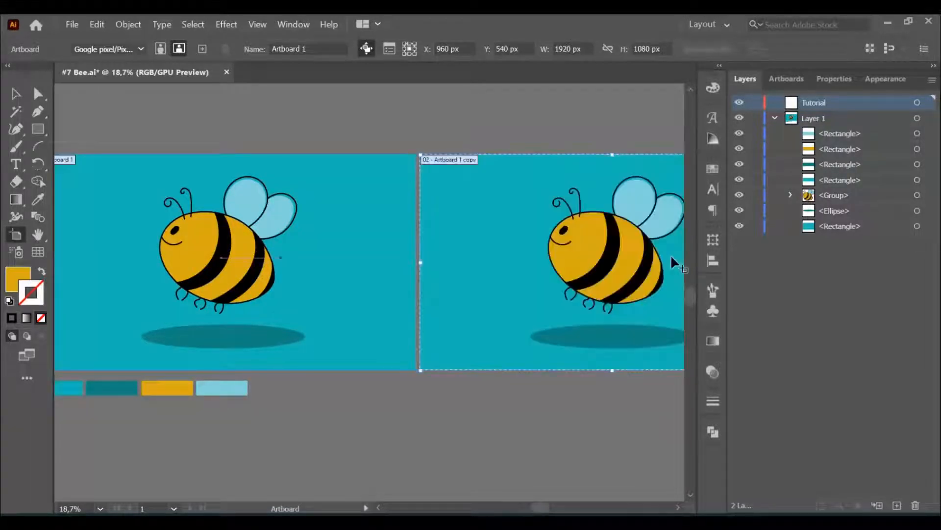
key("v")
left_click_drag(595, 339, 447, 347)
left_click_drag(376, 200, 361, 166)
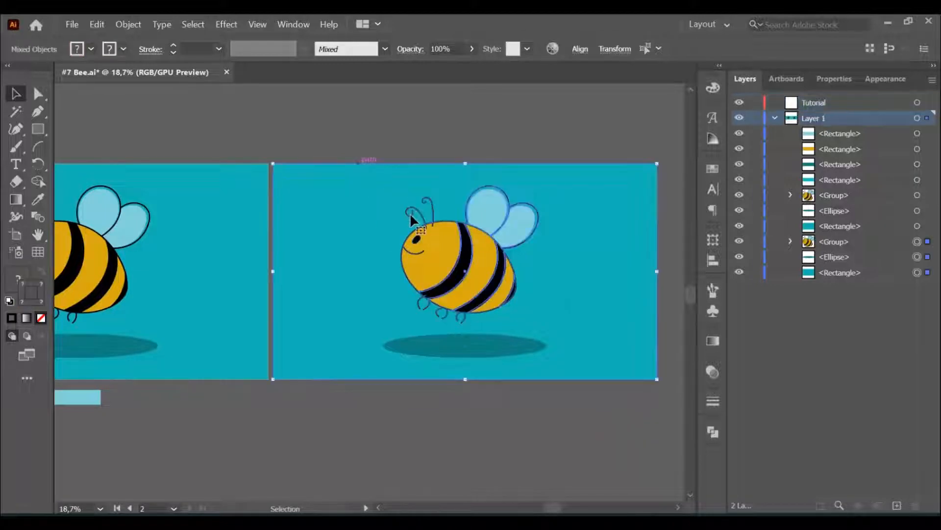
key("Delete")
Move the four colour swatches from below the bee artboard to below the blank artboard.
key("space")
left_click_drag(269, 413, 380, 391)
left_click(311, 396)
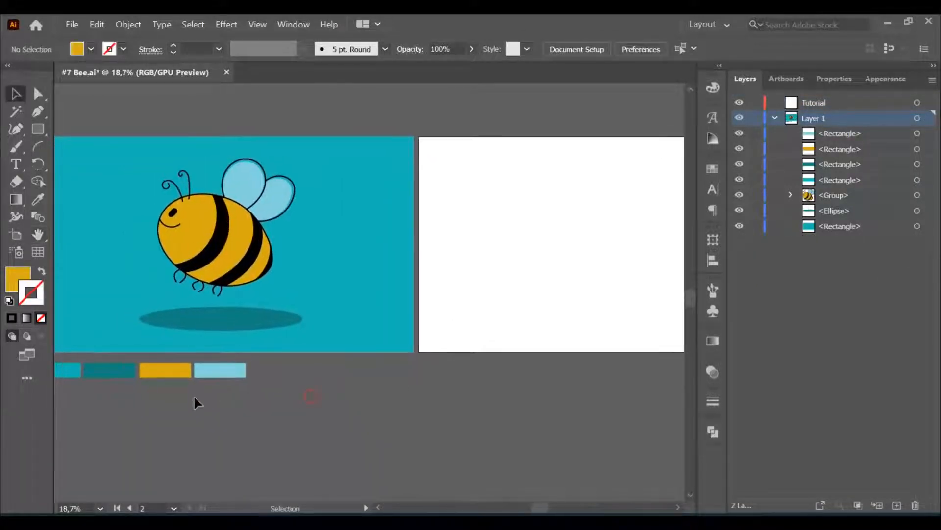
left_click_drag(73, 361, 72, 363)
left_click_drag(132, 371, 508, 367)
left_click(492, 413)
Transfer the four colour swatches from Layer 1 to the Tutorial layer, keeping their position, and collapse Layer 1.
key("space")
left_click_drag(504, 327, 313, 338)
left_click_drag(434, 403, 196, 370)
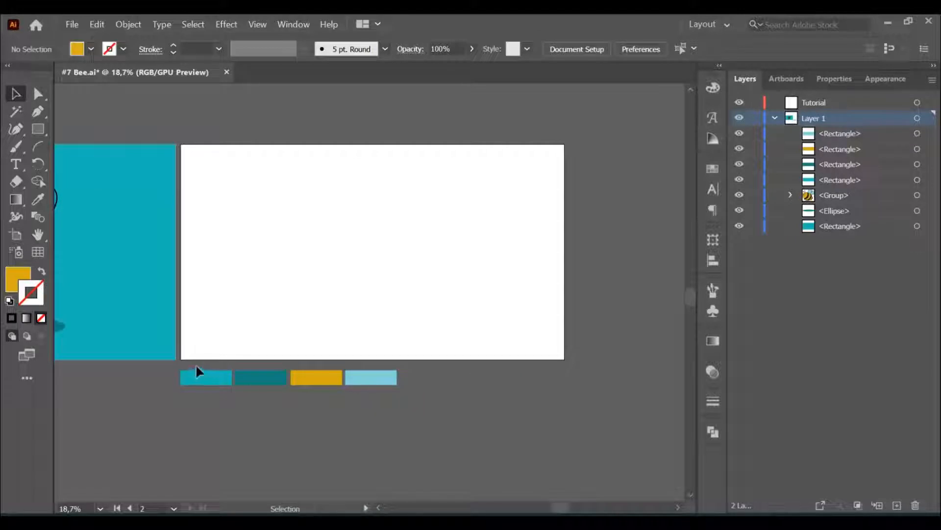
key("Delete")
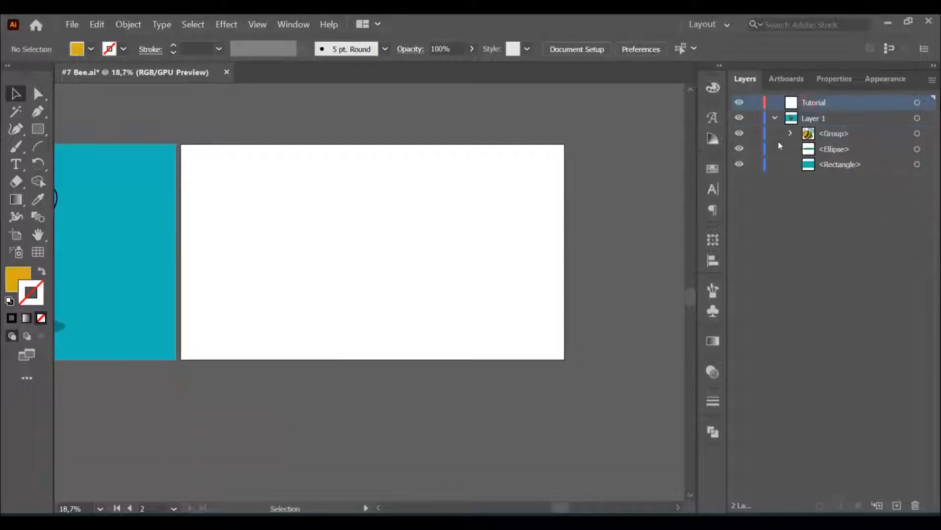
key("ctrl+z")
left_click(775, 117)
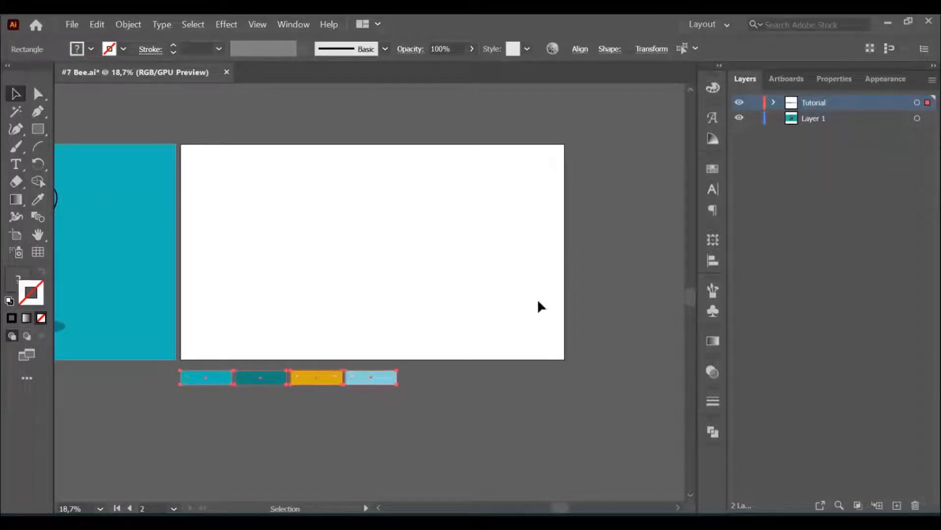
left_click(410, 335)
Draw a background rectangle covering the whole blank artboard and fill it with the bright turquoise of the first swatch.
left_click(401, 327, "ctrl")
left_click_drag(442, 303, 456, 347)
key("m")
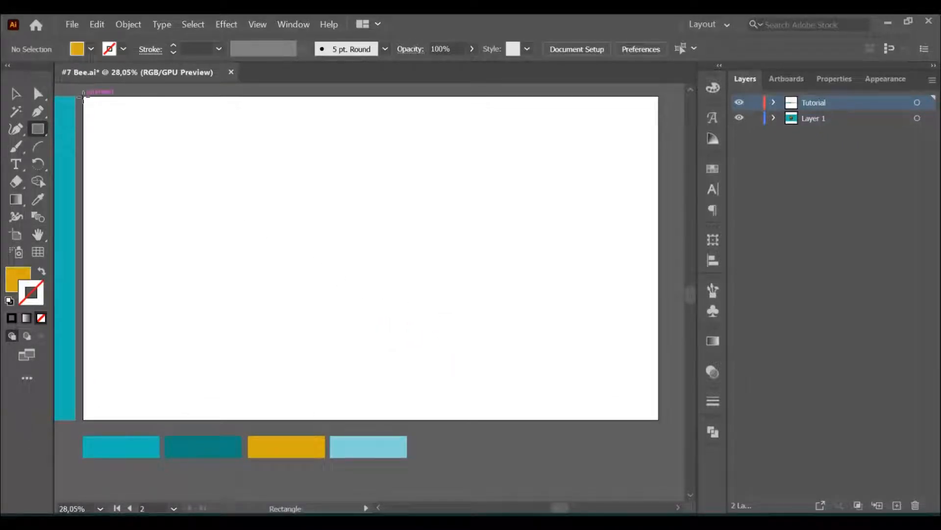
left_click_drag(83, 98, 657, 417)
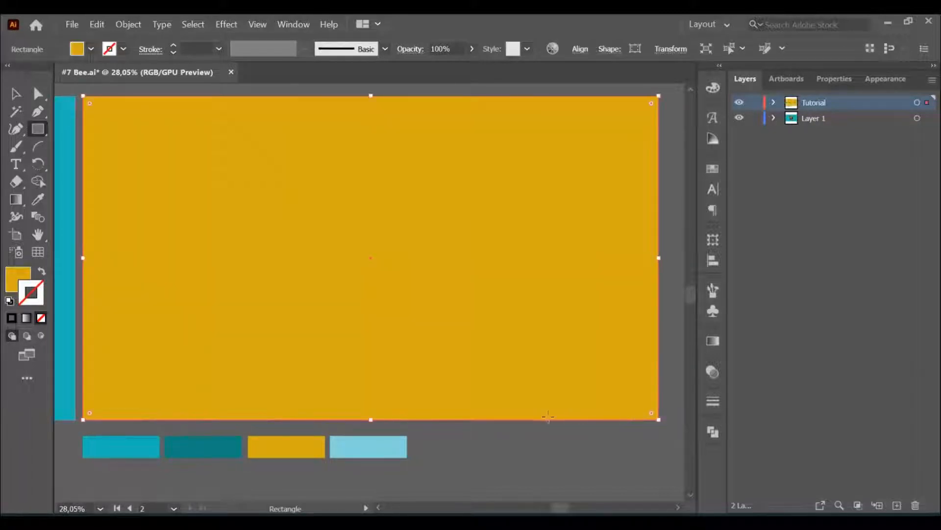
key("i")
left_click(157, 444)
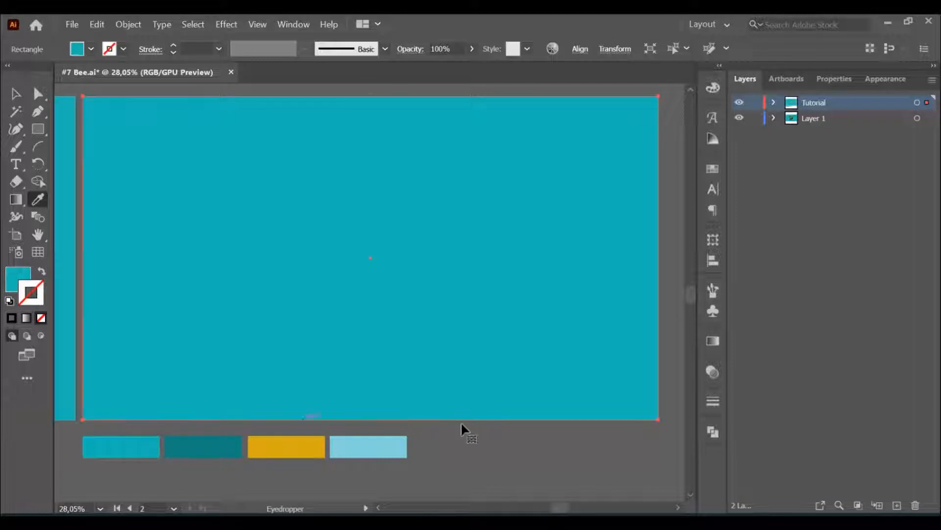
key("v")
left_click(587, 446)
Expand the Tutorial layer and lock the turquoise background rectangle.
left_click(535, 365)
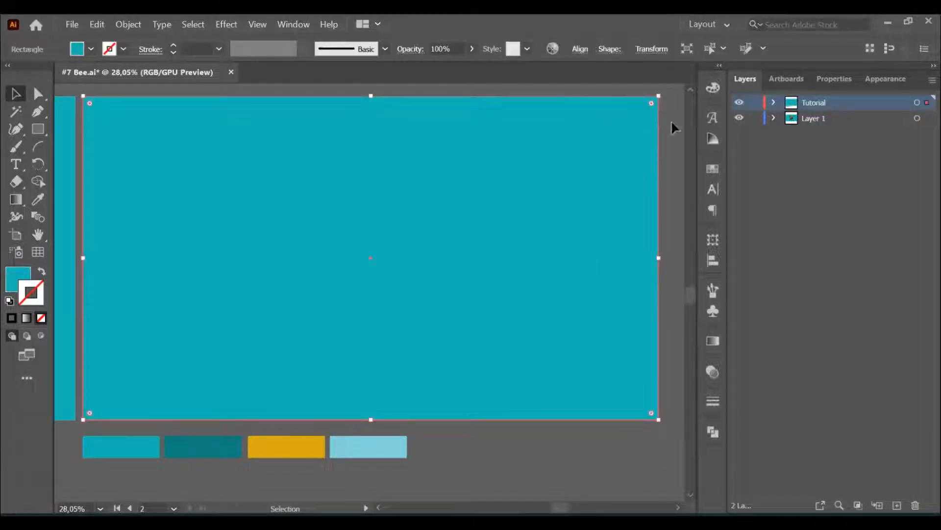
left_click(774, 103)
left_click(755, 118)
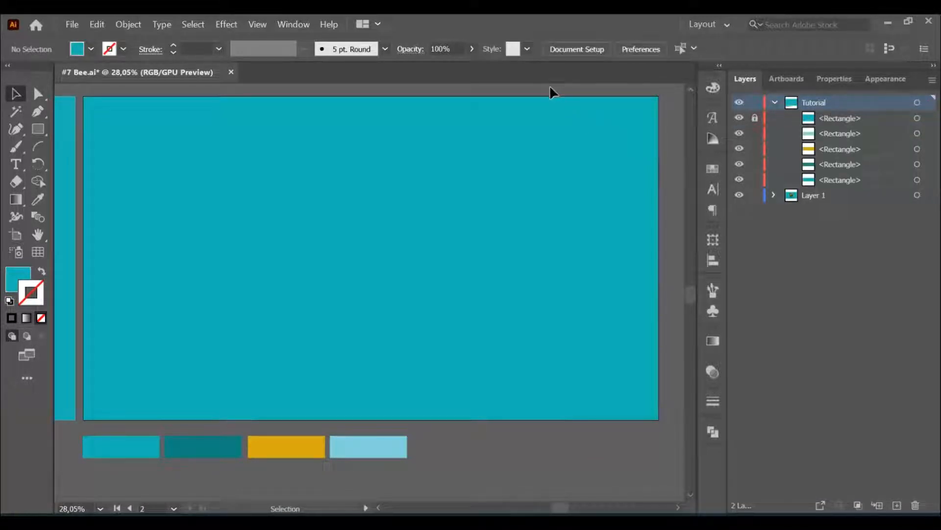
Draw a wide ellipse near the middle of the background for the bee's body and fill it with the yellow swatch colour.
key("l")
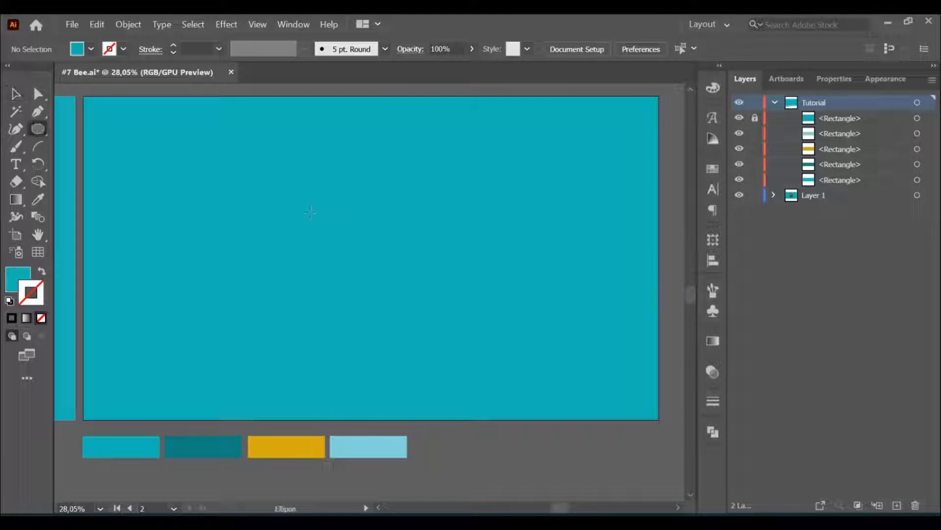
left_click_drag(295, 192, 466, 306)
key("v")
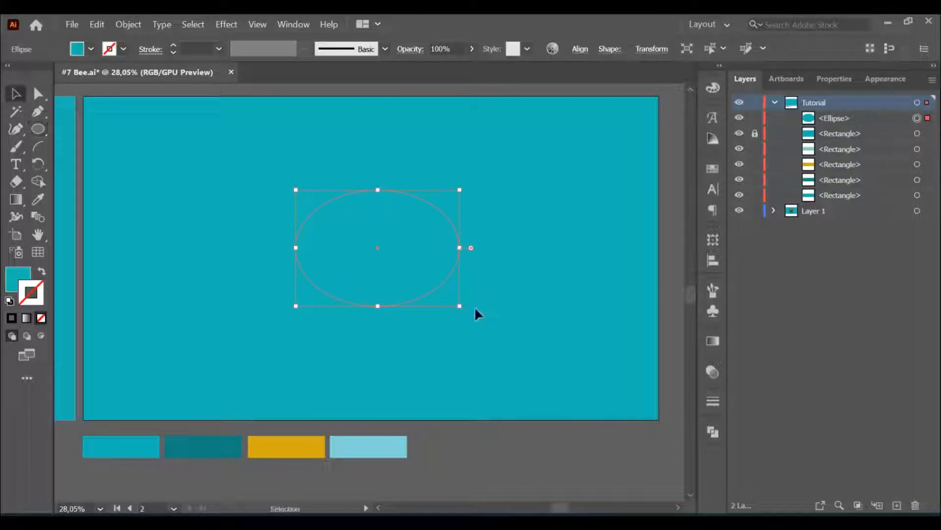
key("i")
left_click(312, 447)
key("v")
left_click(462, 451)
Rotate the yellow ellipse clockwise so that its right end tilts downward.
left_click(414, 276)
left_click_drag(462, 189, 485, 275)
left_click(513, 340)
Narrow the ellipse's lower-right end by moving its anchor point slightly inward and shortening both of its handles.
key("z")
left_click(468, 310)
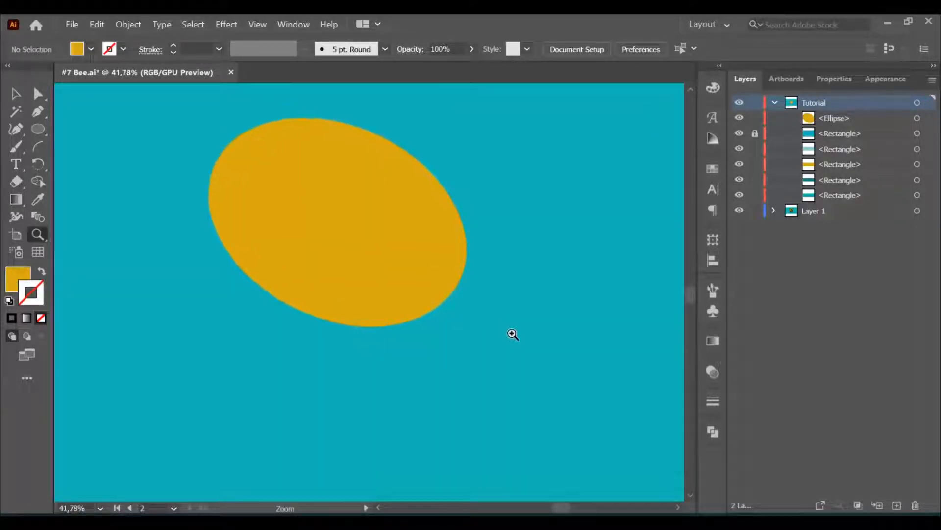
key("v")
left_click(409, 270)
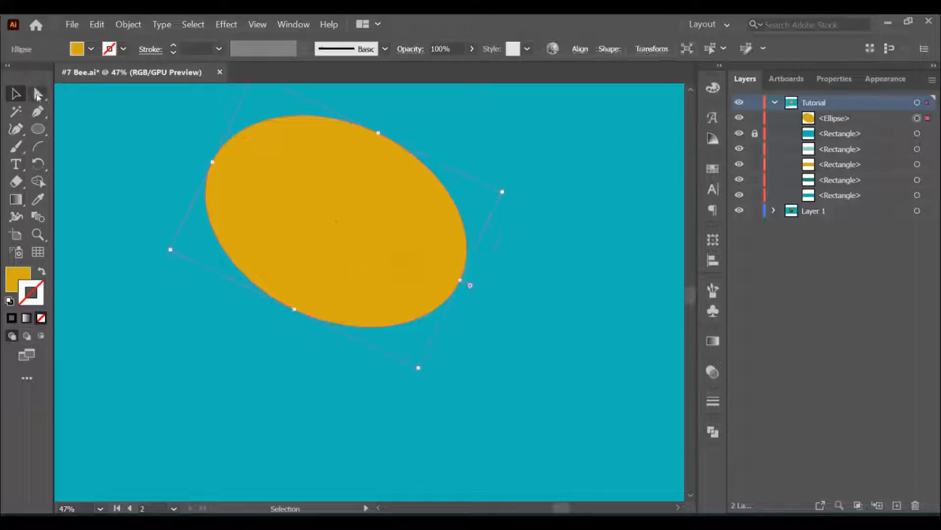
left_click(38, 93)
left_click_drag(461, 281, 458, 283)
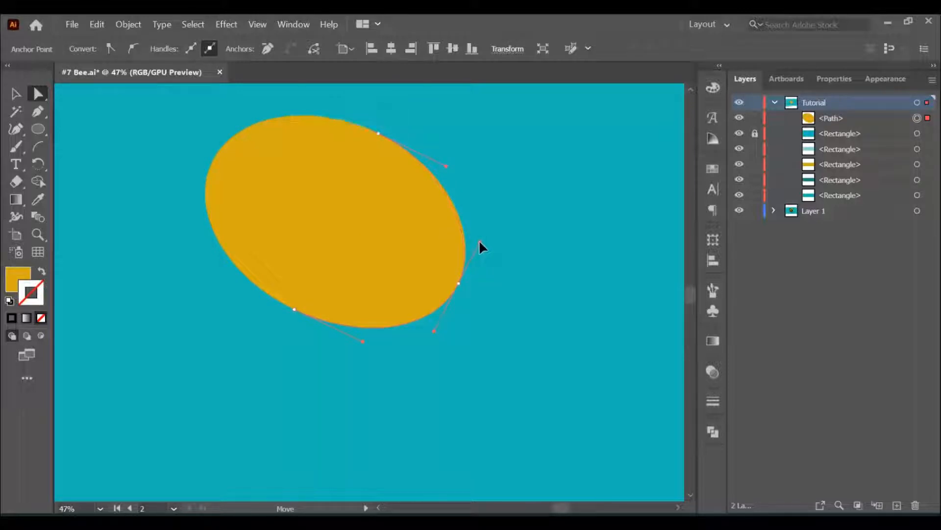
left_click(434, 331)
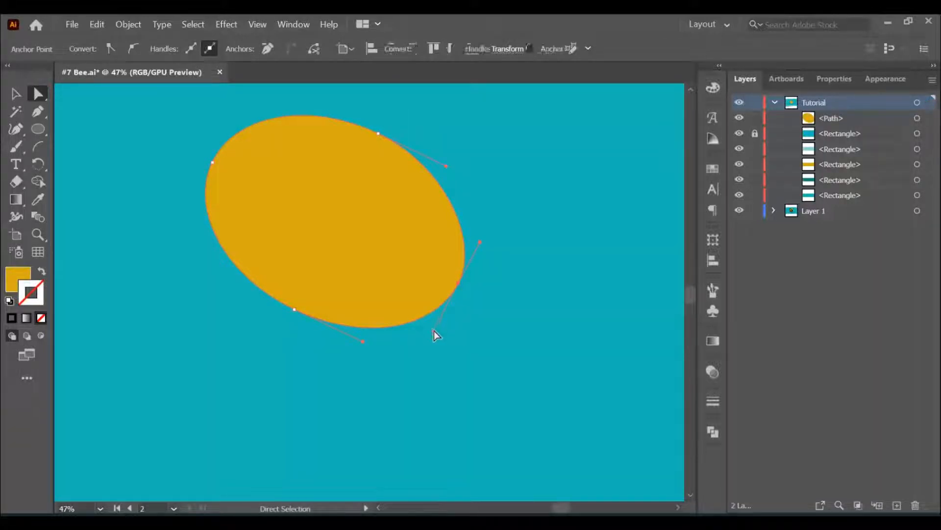
left_click(459, 284)
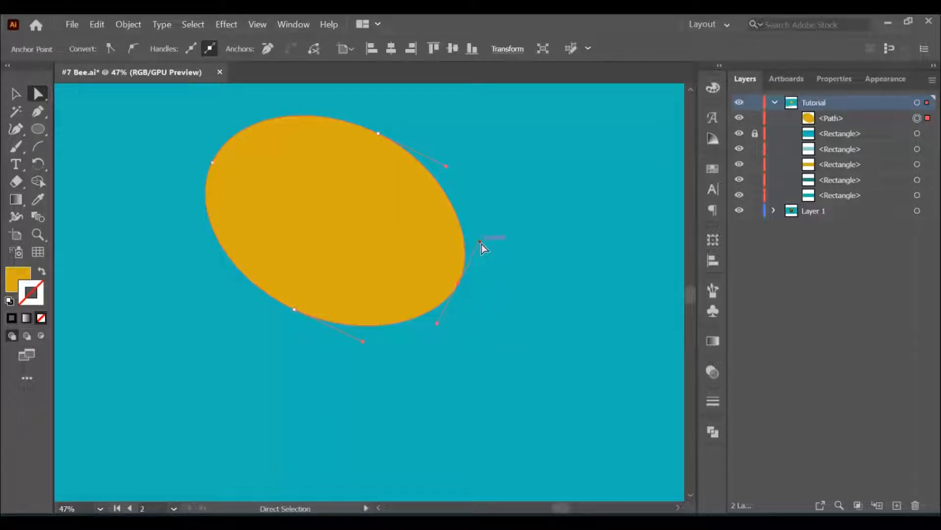
left_click_drag(480, 242, 476, 247)
left_click(485, 270)
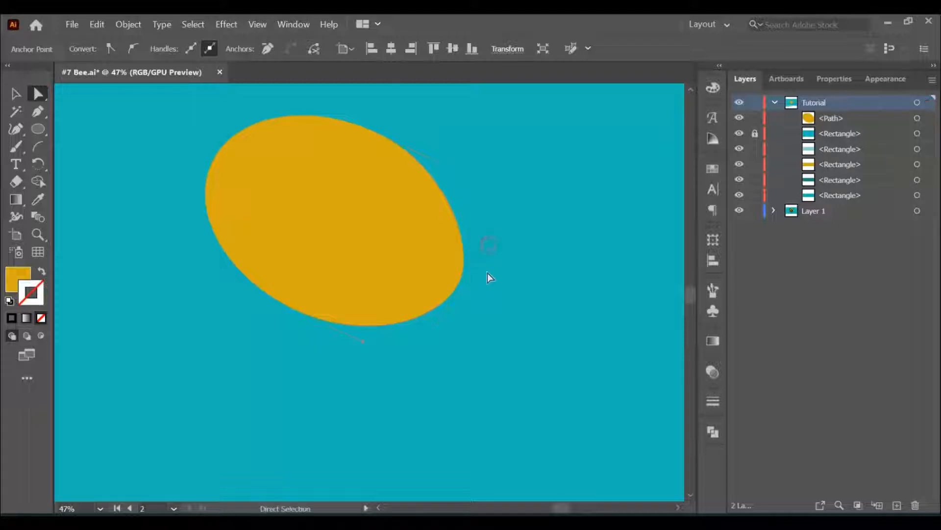
Sharpen the body's lower-right tip a little more by shortening the handles of its end anchor point again.
key("z")
left_click(446, 322, "alt")
left_click_drag(444, 320, 502, 284)
key("v")
left_click(506, 277)
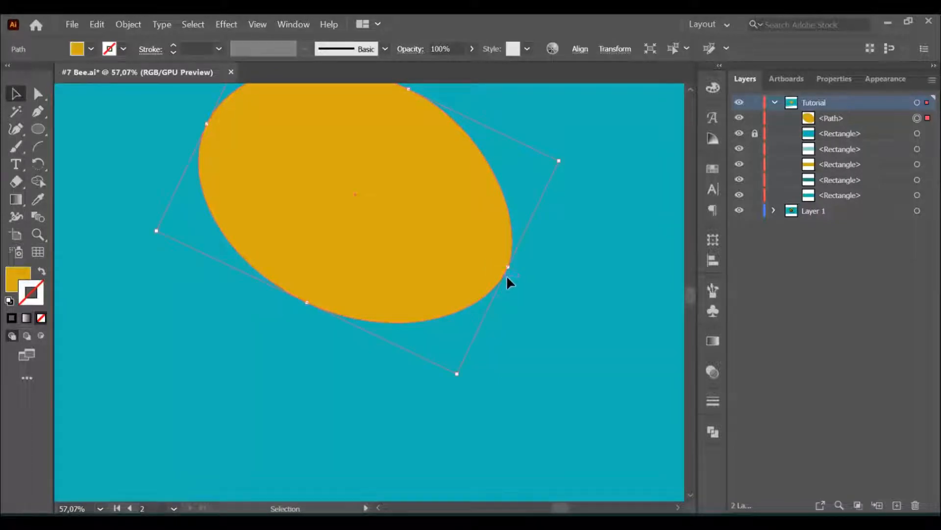
key("a")
left_click(506, 271)
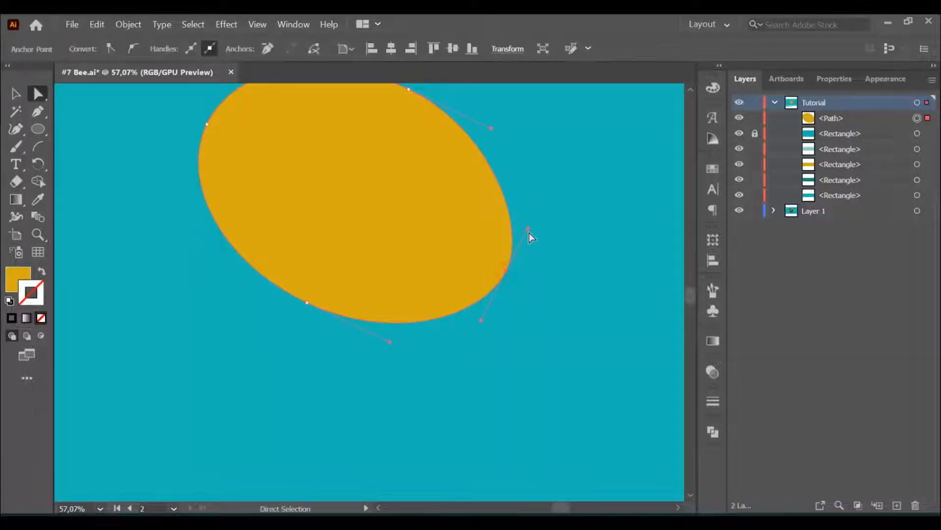
left_click_drag(525, 228, 526, 233)
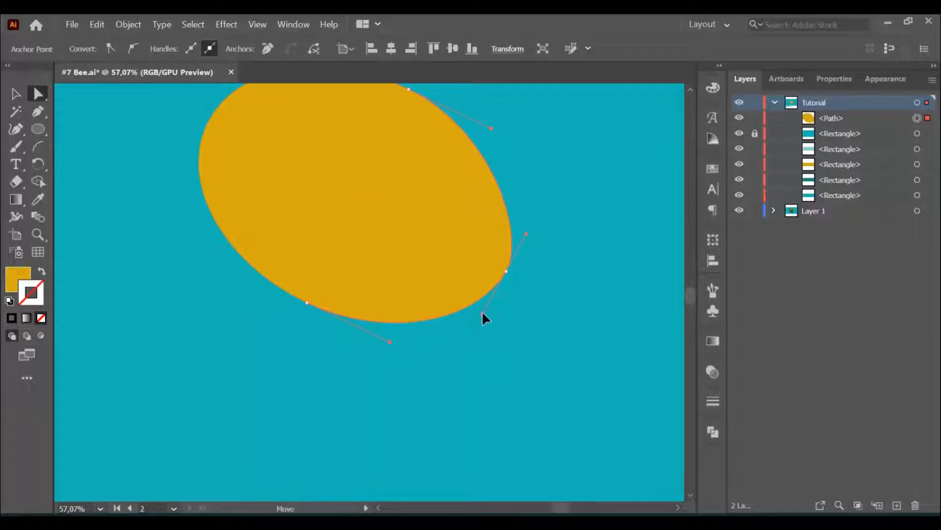
left_click_drag(480, 312, 496, 345)
left_click(509, 305)
Offset the yellow body path outward by 8 px with miter joins.
key("z")
left_click_drag(422, 313, 437, 326)
left_click_drag(438, 326, 435, 345)
key("v")
left_click(503, 270)
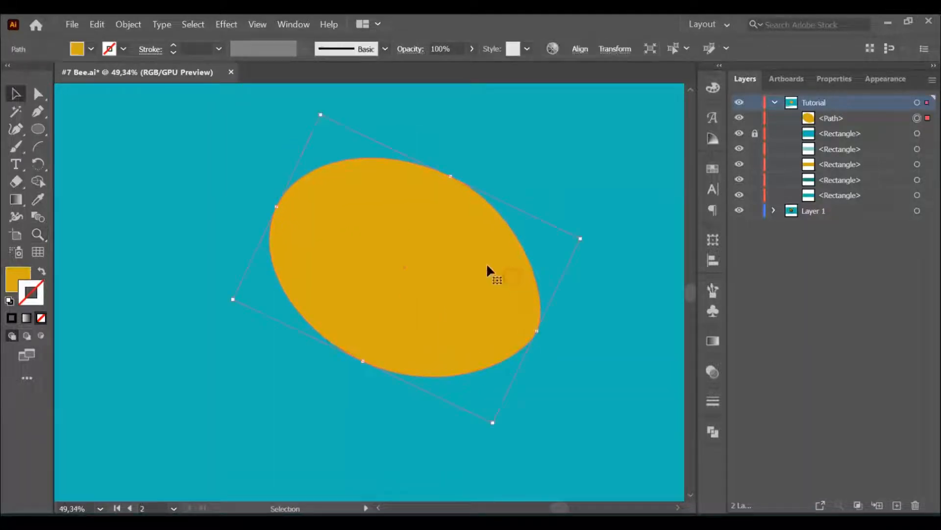
left_click(129, 24)
left_click(172, 309)
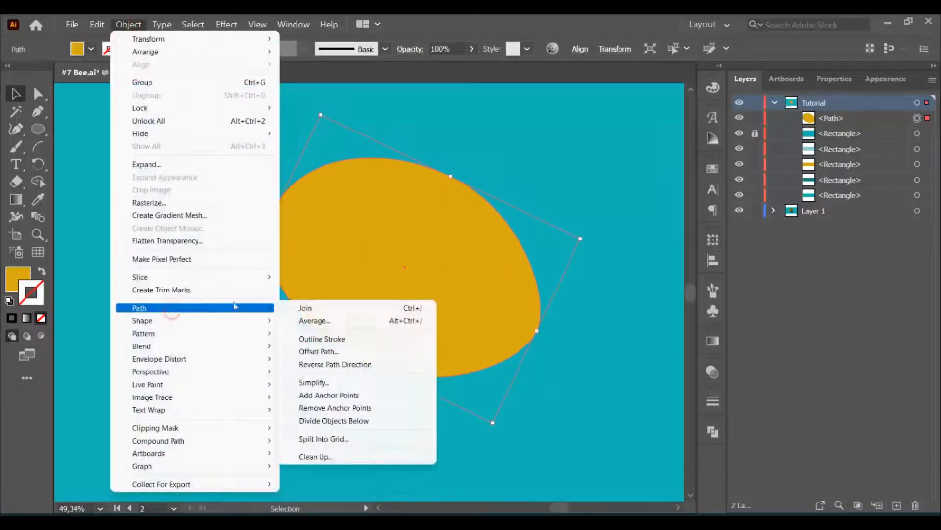
left_click(318, 351)
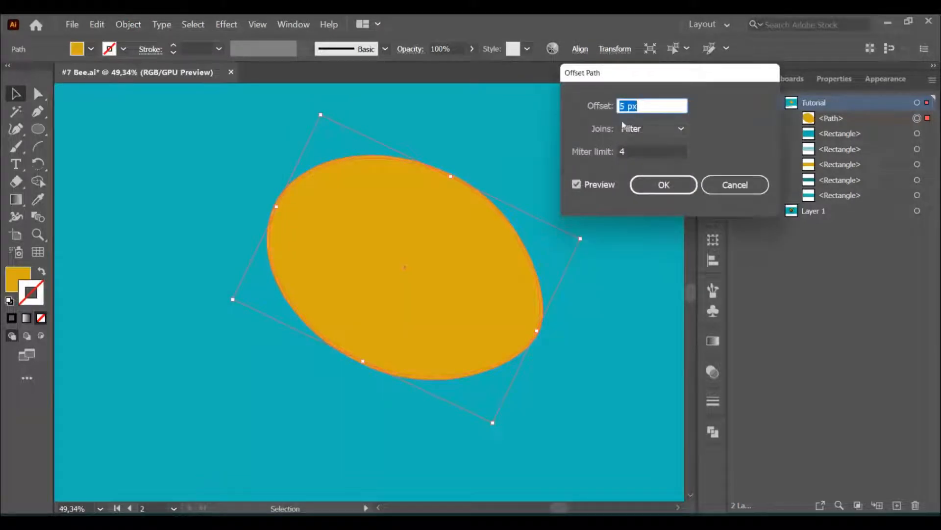
left_click(594, 188)
left_click(594, 188)
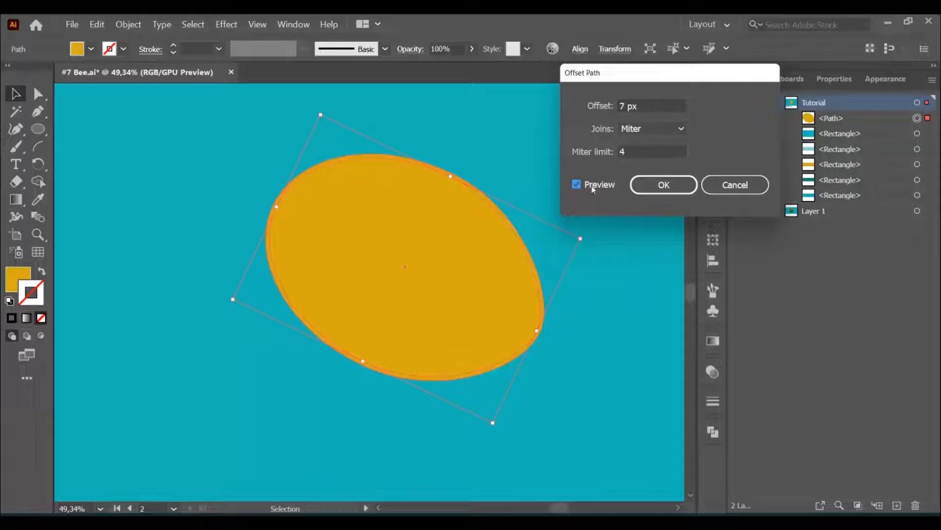
double_click(623, 106)
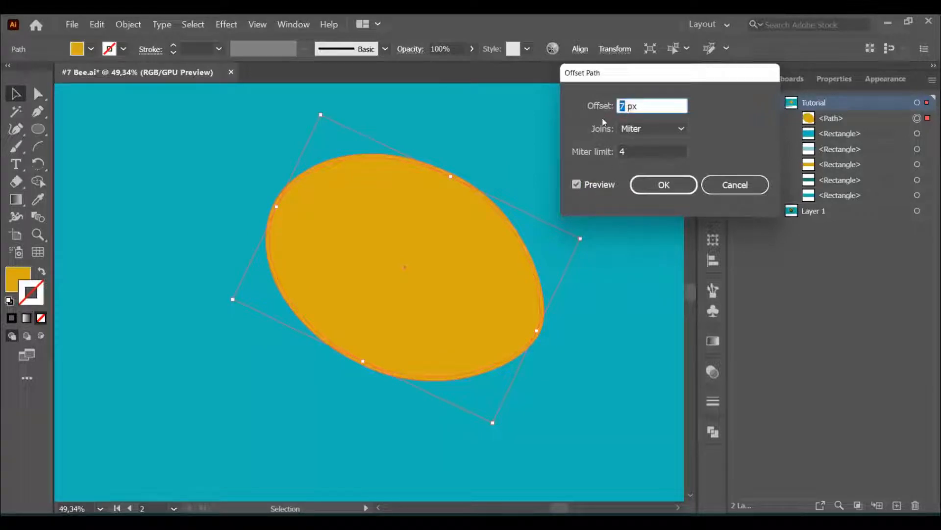
type("8")
left_click(588, 188)
left_click(590, 187)
left_click(663, 185)
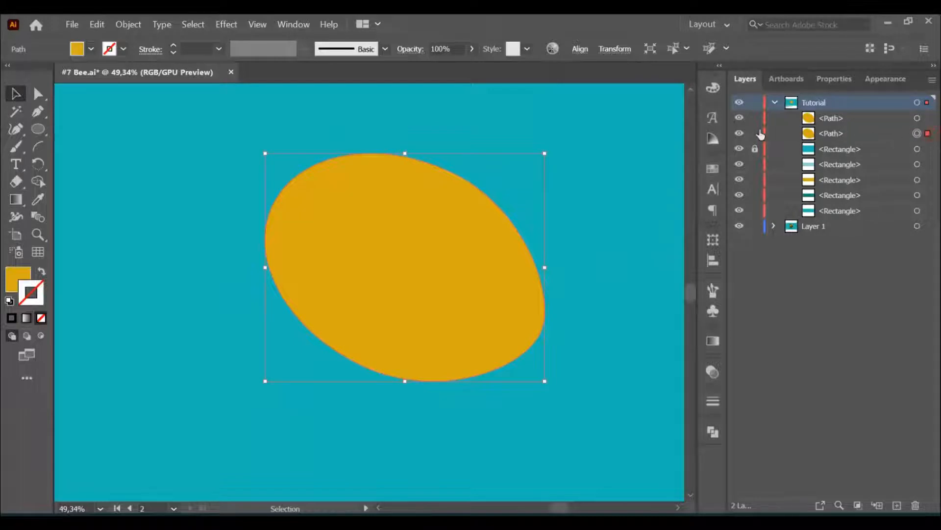
Fill the offset path behind the body with black and leave it without a stroke to form the outline.
left_click(713, 88)
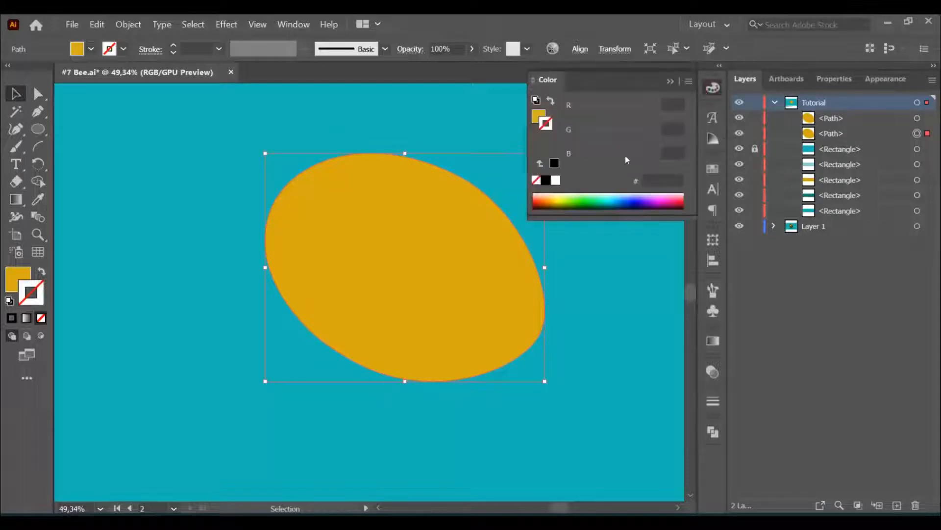
left_click(545, 181)
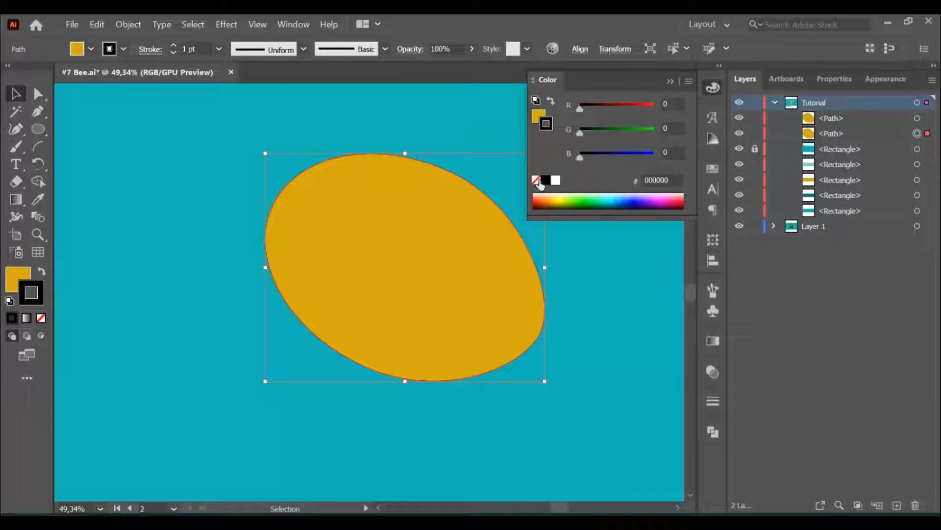
left_click(536, 180)
left_click(538, 116)
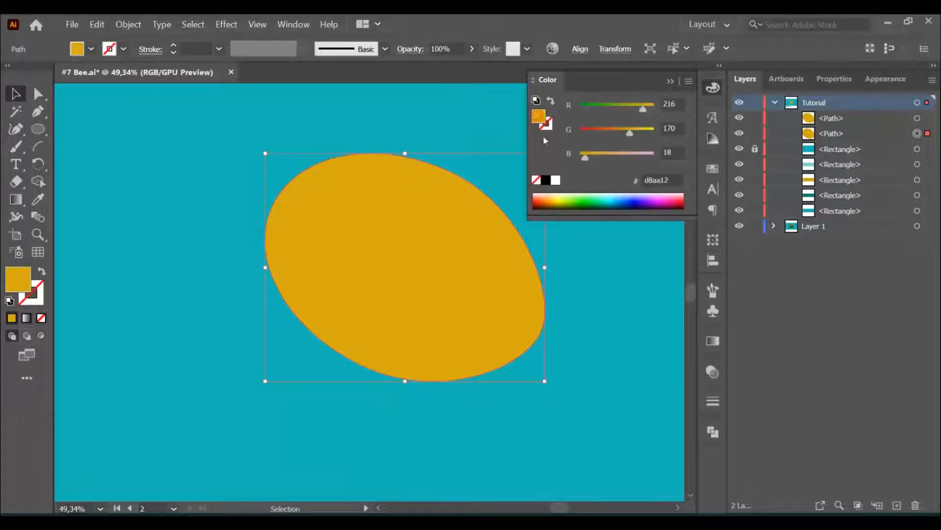
left_click(546, 181)
left_click(713, 87)
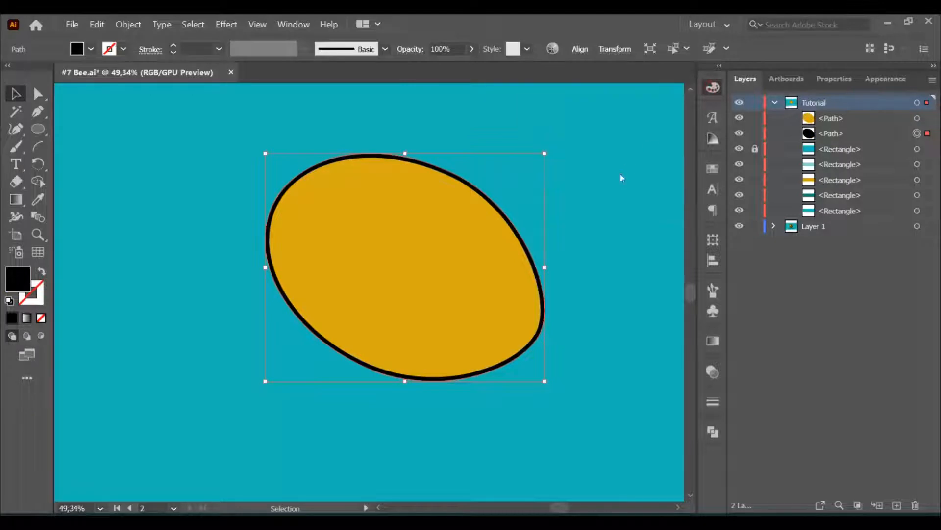
Set the Paintbrush tool's fidelity to Smooth, keeping Edit Selected Paths on within 7 pixels and Fill new brush strokes off.
left_click(616, 247)
key("z")
key("ctrl+alt+0")
left_click_drag(486, 191, 521, 368)
key("v")
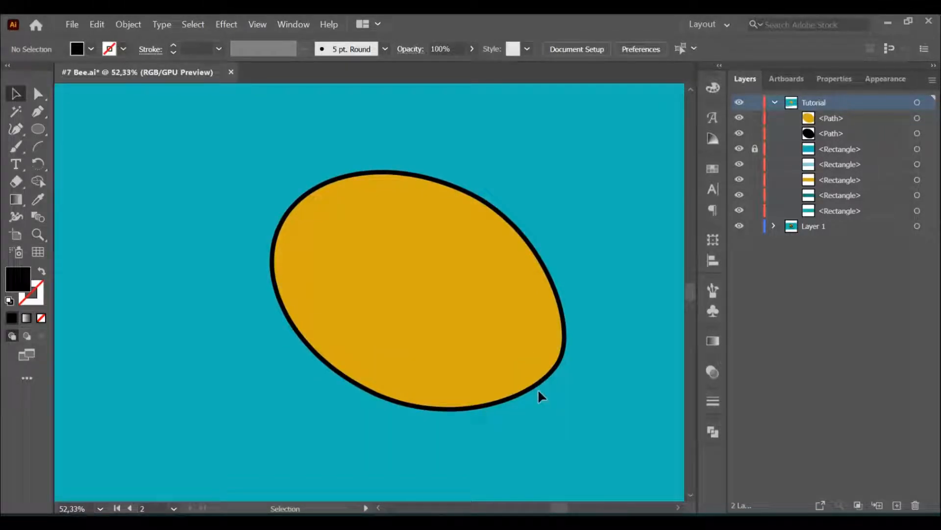
left_click(17, 146)
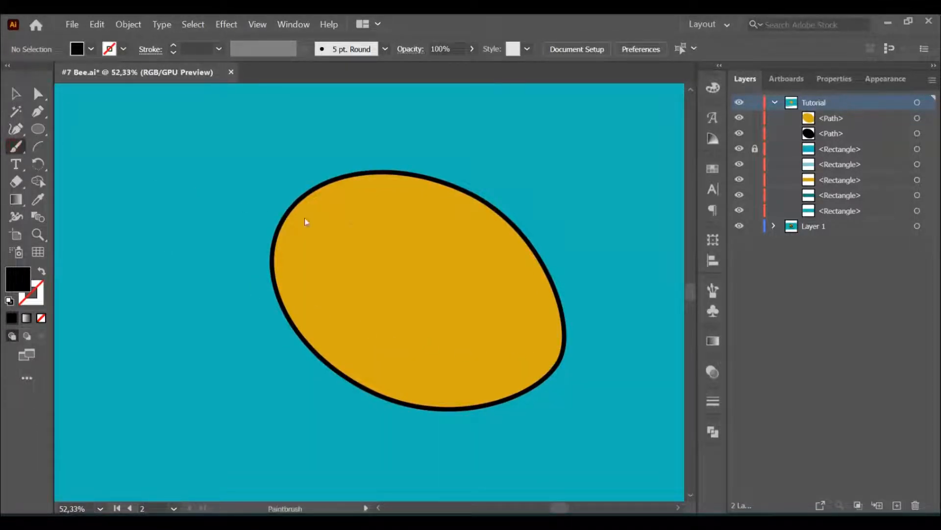
double_click(18, 151)
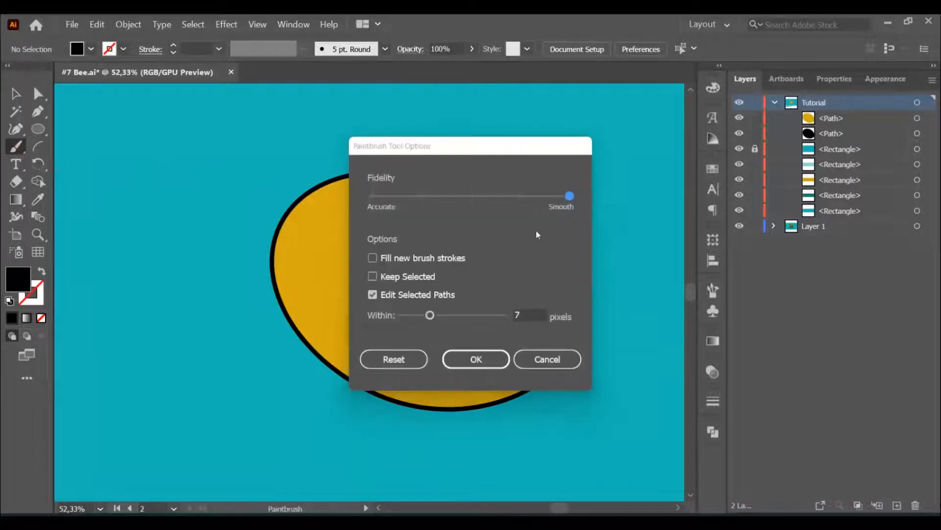
key("Return")
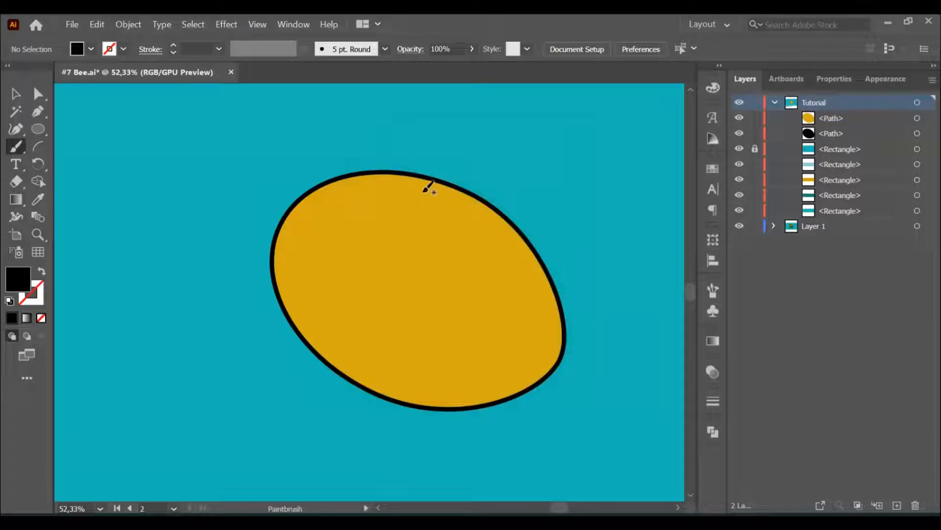
Paint four curved stripe lines across the yellow body from its upper edge to its lower edge with the 5 pt. Round brush.
mouse_move(450, 186)
left_mouse_down()
mouse_move(389, 311)
mouse_move(329, 343)
left_mouse_up()
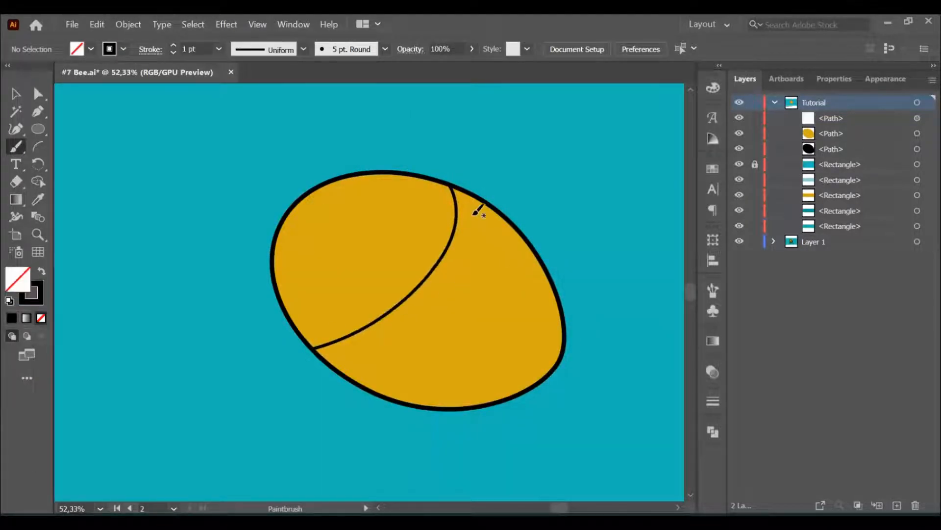
key("ctrl+z")
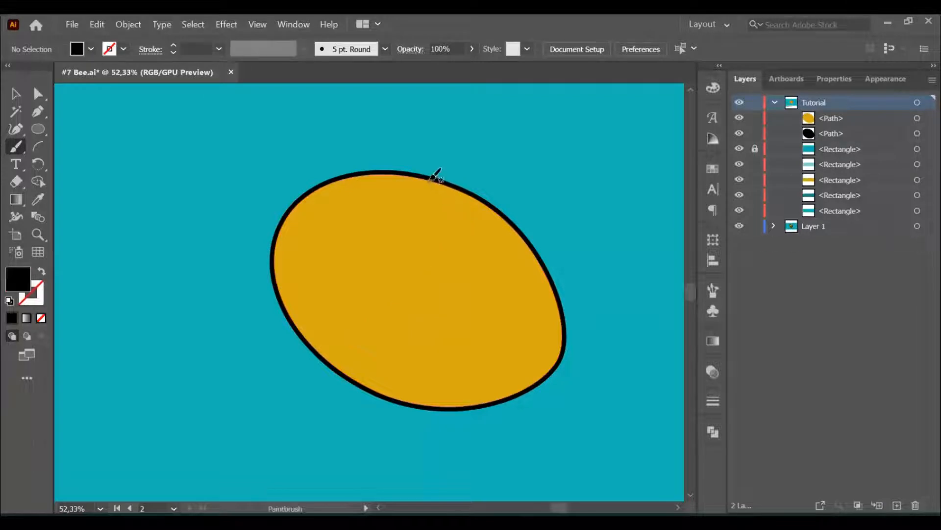
mouse_move(428, 179)
left_mouse_down()
mouse_move(442, 248)
mouse_move(413, 306)
mouse_move(324, 359)
left_mouse_up()
mouse_move(472, 196)
left_mouse_down()
mouse_move(476, 270)
mouse_move(424, 347)
left_mouse_up()
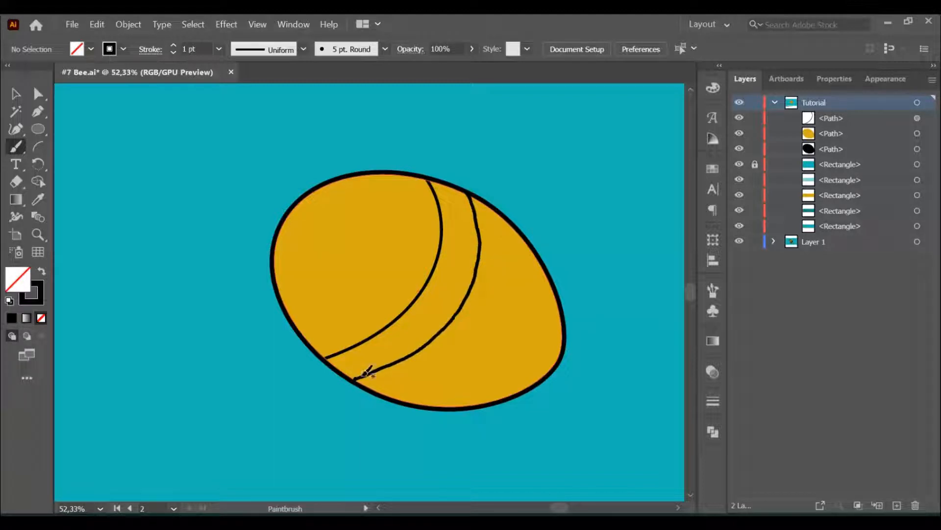
left_click_drag(363, 375, 354, 378)
mouse_move(516, 228)
left_mouse_down()
mouse_move(520, 277)
mouse_move(506, 322)
mouse_move(473, 364)
mouse_move(411, 403)
left_mouse_up()
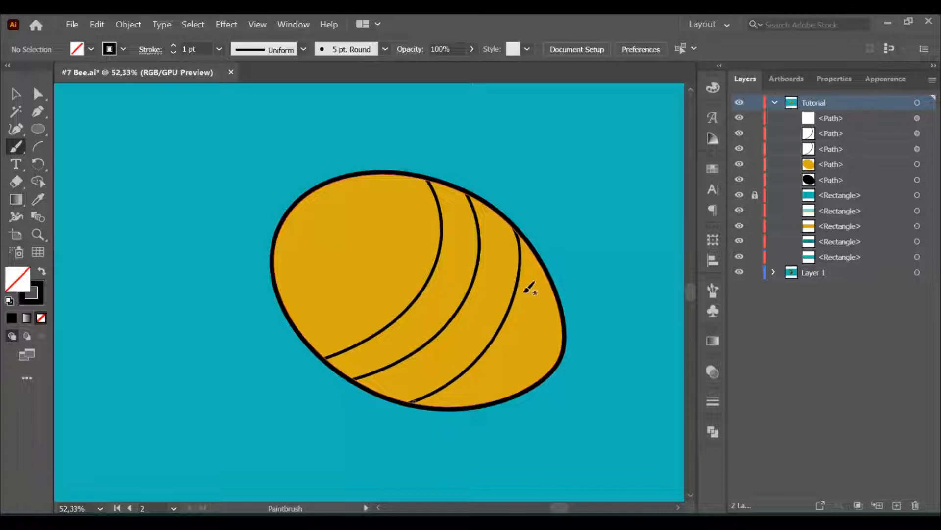
mouse_move(547, 268)
left_mouse_down()
mouse_move(554, 296)
mouse_move(537, 350)
mouse_move(472, 407)
left_mouse_up()
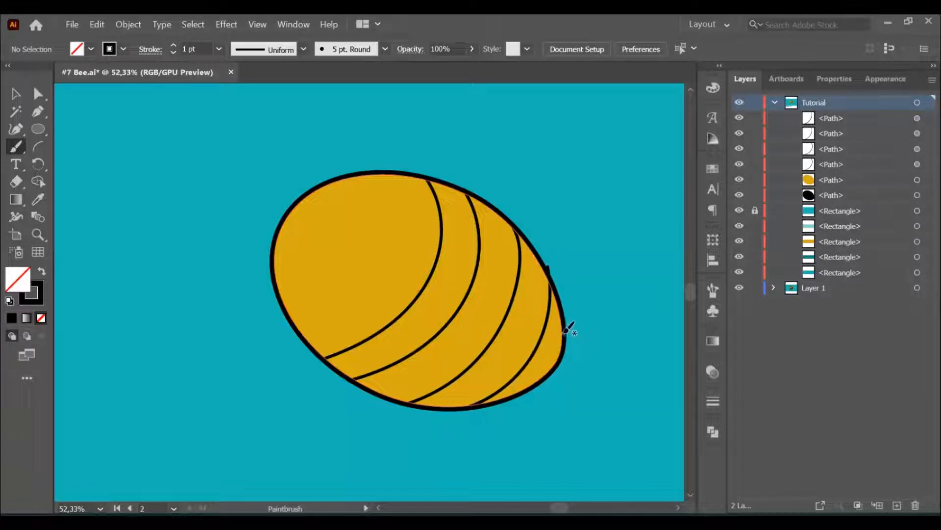
Move the upper end anchor of the rearmost stripe line inward so it sits within the body's black outline.
key("a")
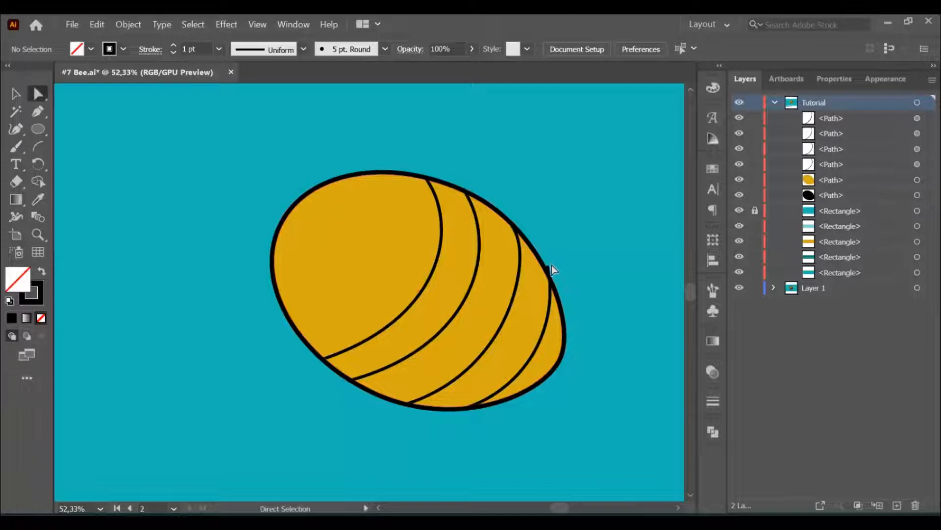
left_click_drag(548, 267, 546, 275)
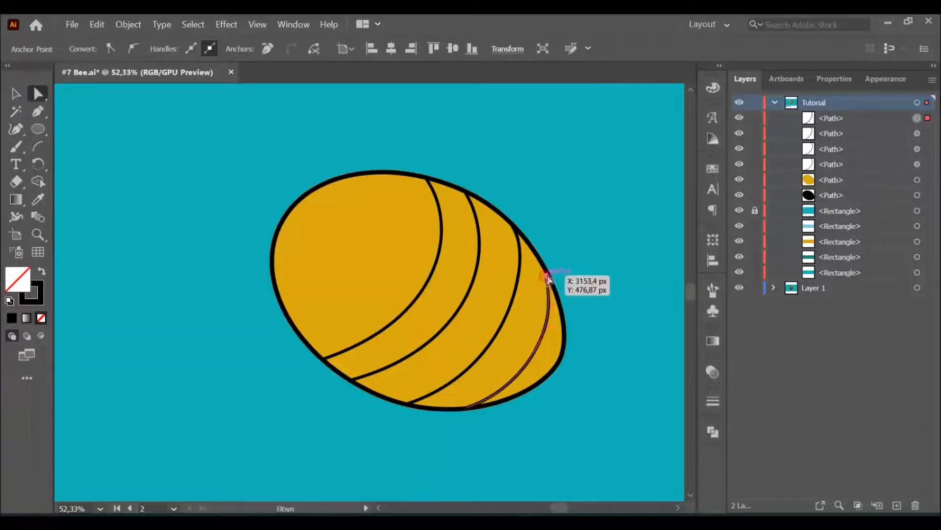
left_click(578, 294)
key("z")
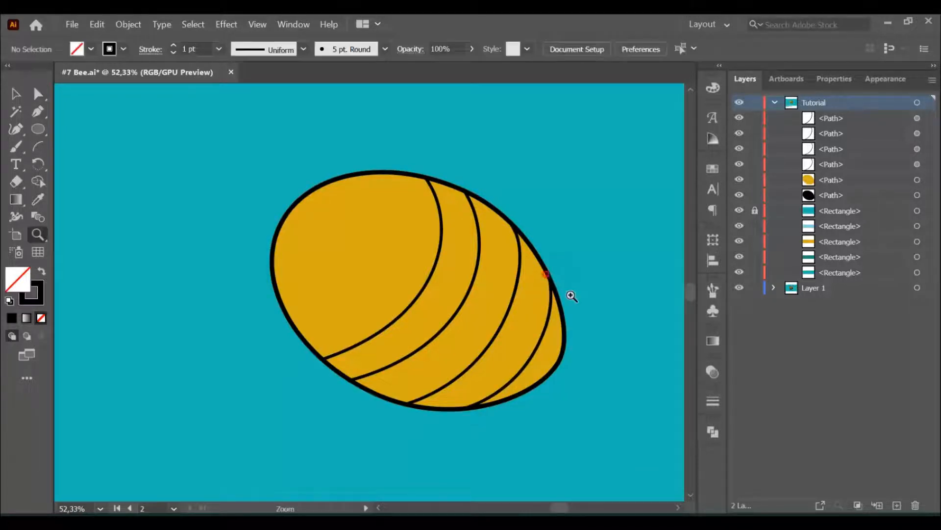
left_click(553, 281)
left_click(568, 279)
key("a")
left_click(567, 273)
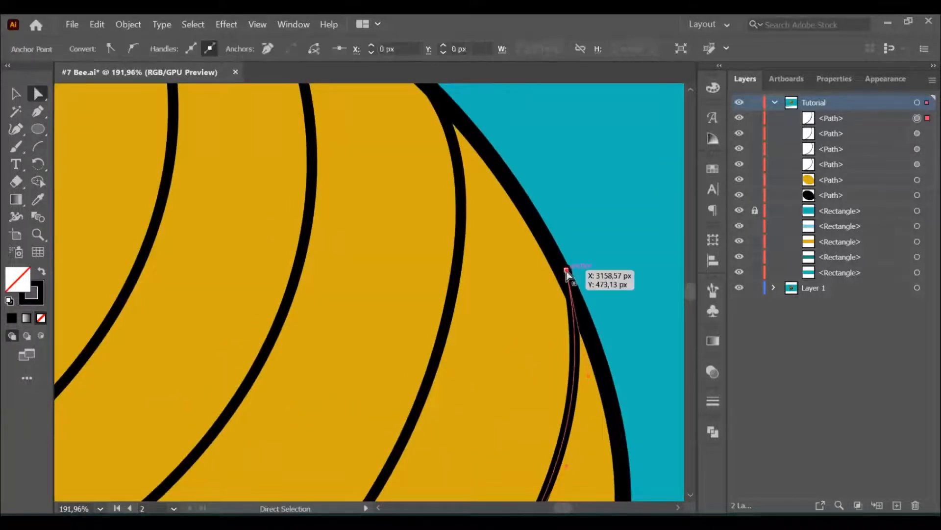
left_click_drag(567, 273, 566, 276)
left_click(605, 321)
Select all four stripe lines and expand their appearance into filled shapes.
key("z")
left_click_drag(580, 338, 487, 304)
key("space")
mouse_move(532, 381)
left_mouse_down()
mouse_move(472, 328)
mouse_move(523, 364)
left_mouse_up()
key("space")
key("v")
left_click(530, 353)
left_click(520, 357)
left_click(483, 346, "shift")
left_click(443, 322, "shift")
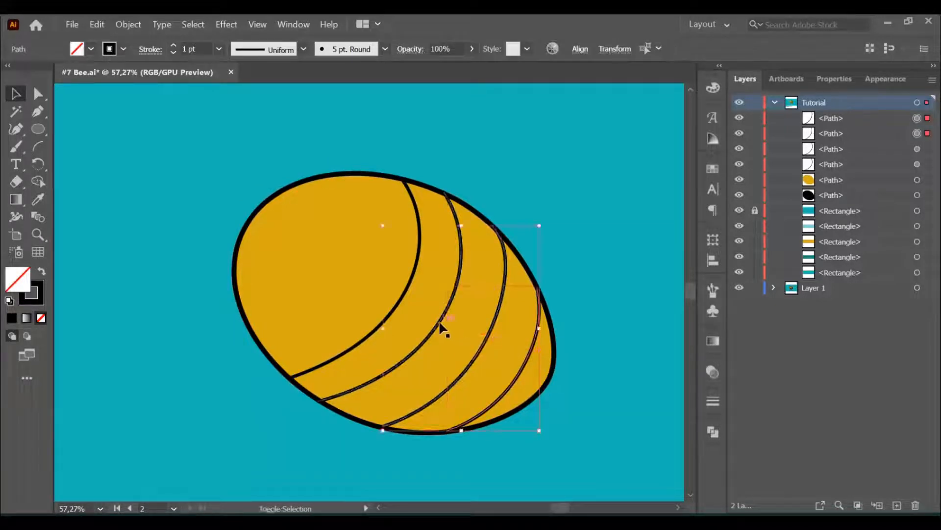
left_click(405, 300, "shift")
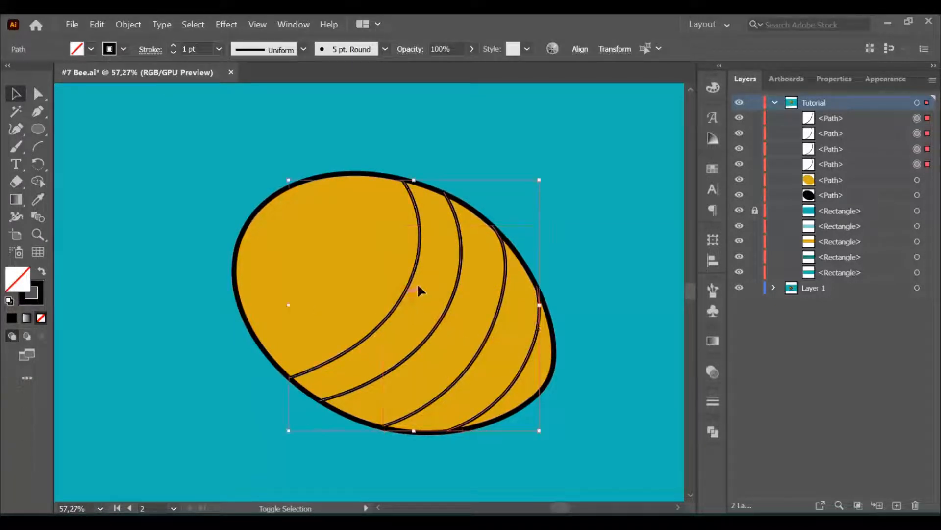
left_click(121, 27)
left_click(147, 174)
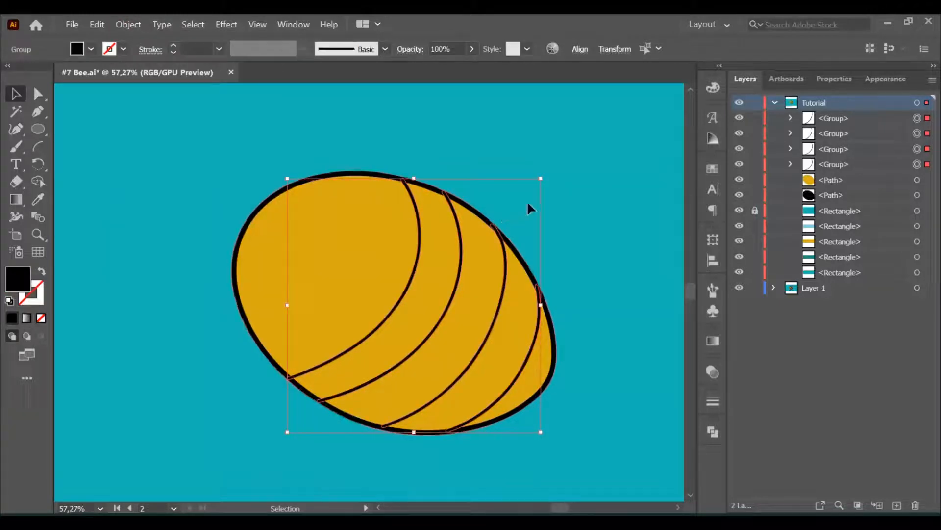
Fill the area between the first two lines and between the last two lines with black using Shape Builder on all the body artwork.
left_click(570, 349)
key("ctrl+a")
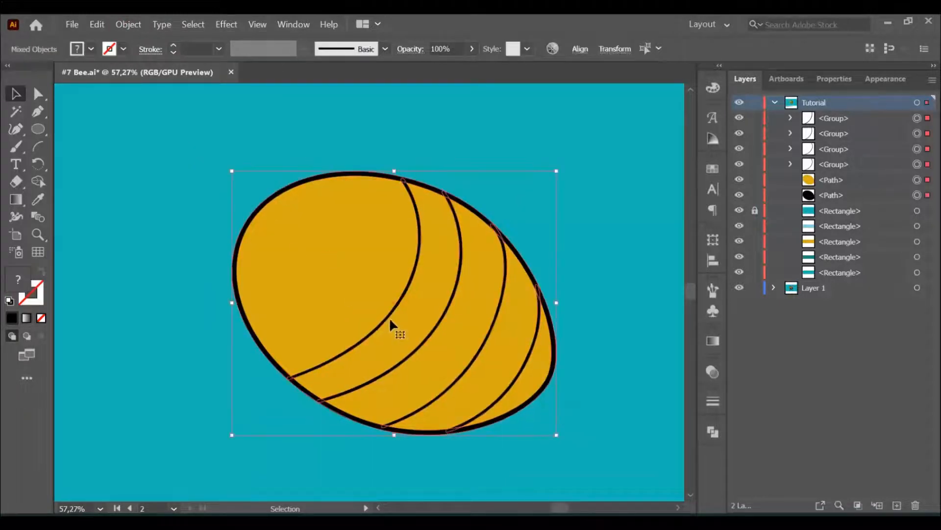
key("shift+m")
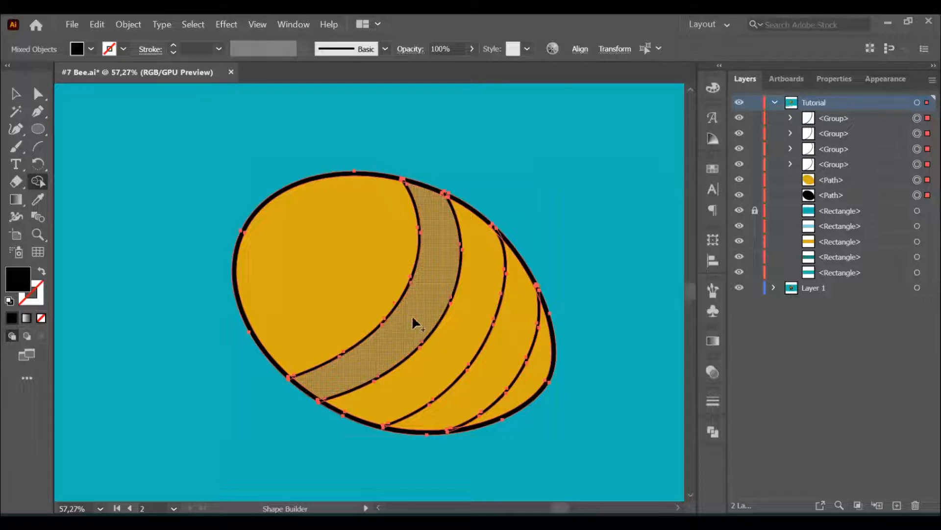
left_click(412, 316)
left_click(499, 359)
key("v")
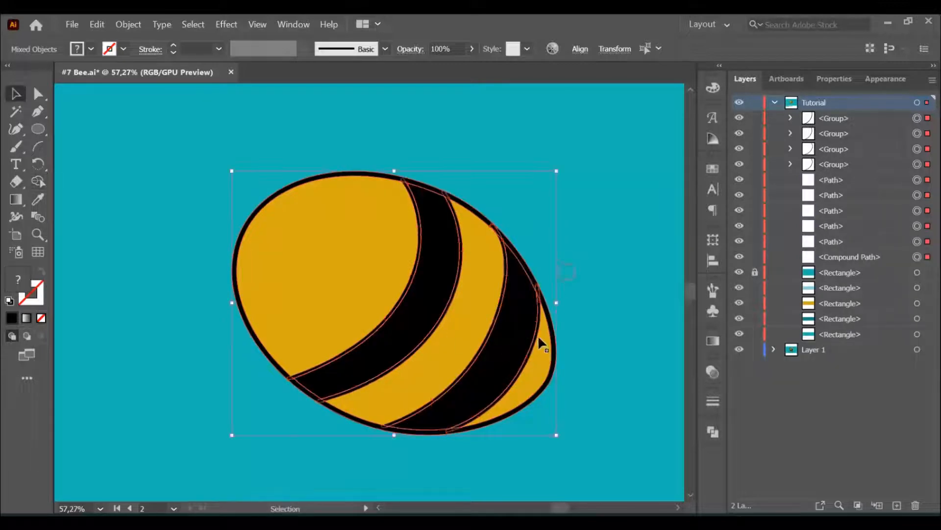
left_click(562, 328)
Paint a small tilted oval eye on the bee's head and swap its stroke to a solid black fill.
key("z")
left_click_drag(546, 368, 502, 392)
key("space")
mouse_move(380, 323)
left_mouse_down()
mouse_move(413, 344)
mouse_move(389, 343)
left_mouse_up()
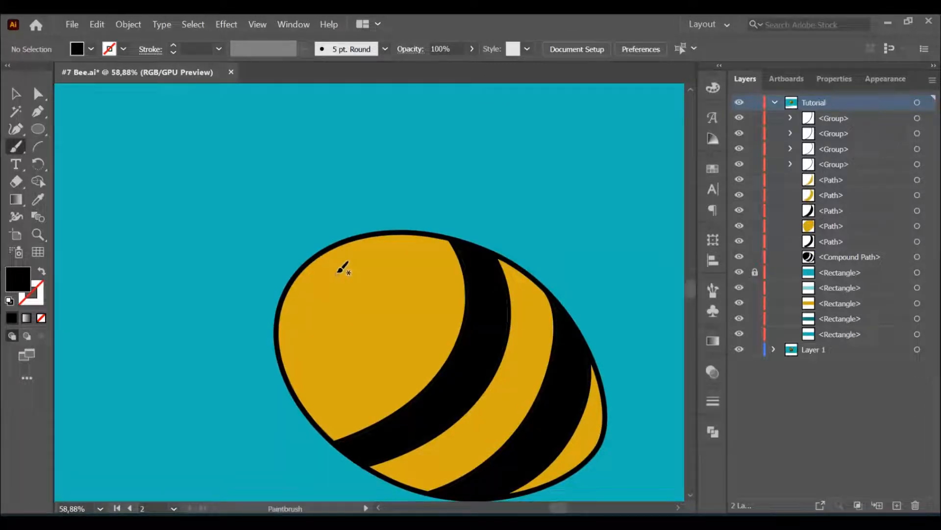
left_click_drag(349, 269, 351, 273)
key("v")
left_click(339, 304)
key("shift+x")
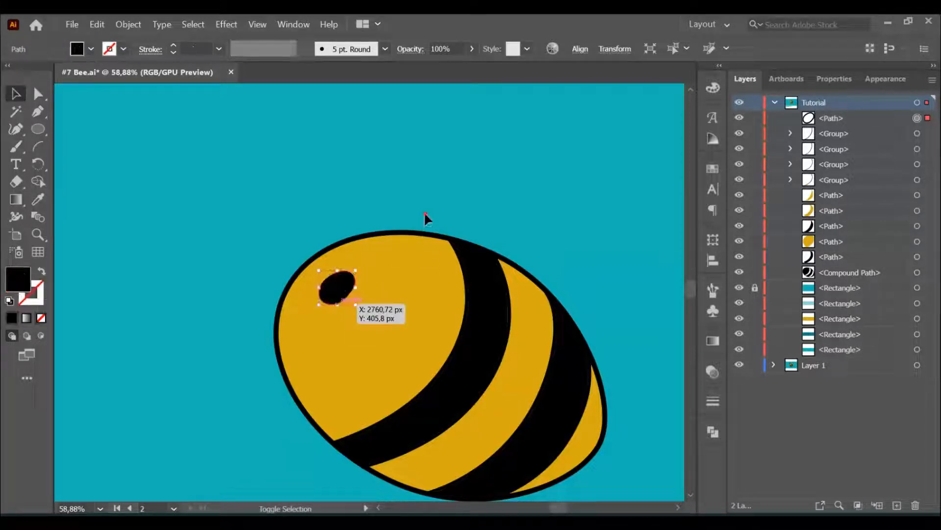
key("ctrl+shift+a")
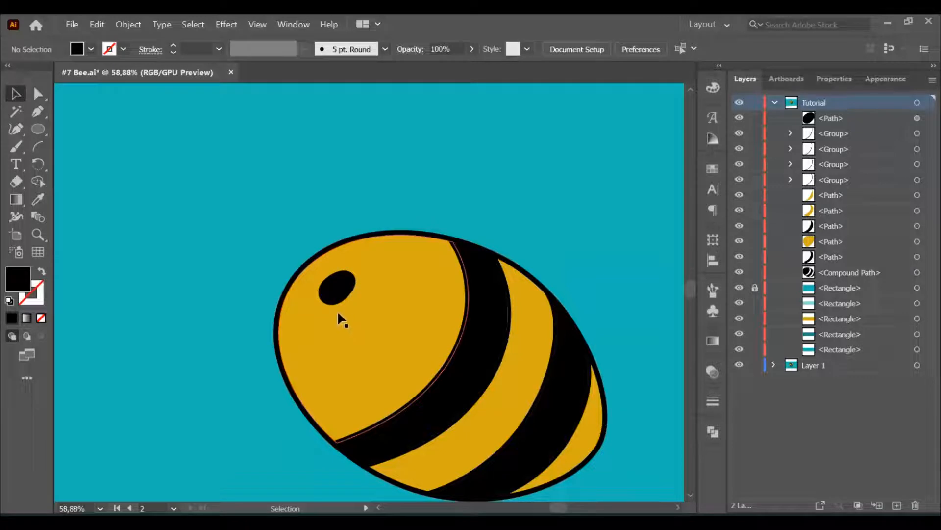
Paint a curved smile below the eye and two antennae with curled tips on top of the head.
key("b")
mouse_move(303, 325)
left_mouse_down()
mouse_move(349, 344)
mouse_move(380, 333)
left_mouse_up()
key("z")
mouse_move(444, 379)
left_mouse_down()
mouse_move(403, 357)
mouse_move(416, 366)
mouse_move(391, 363)
mouse_move(392, 350)
mouse_move(297, 296)
left_mouse_up()
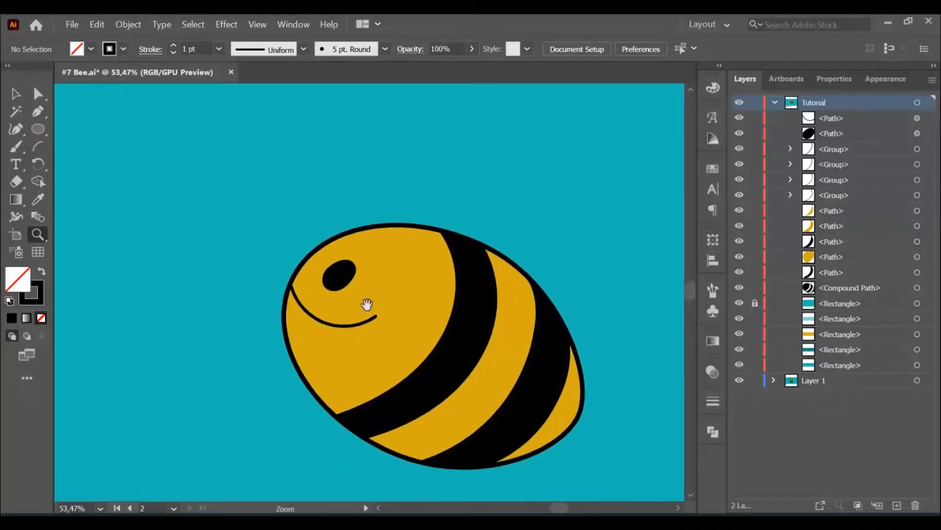
left_click_drag(367, 305, 363, 319)
key("b")
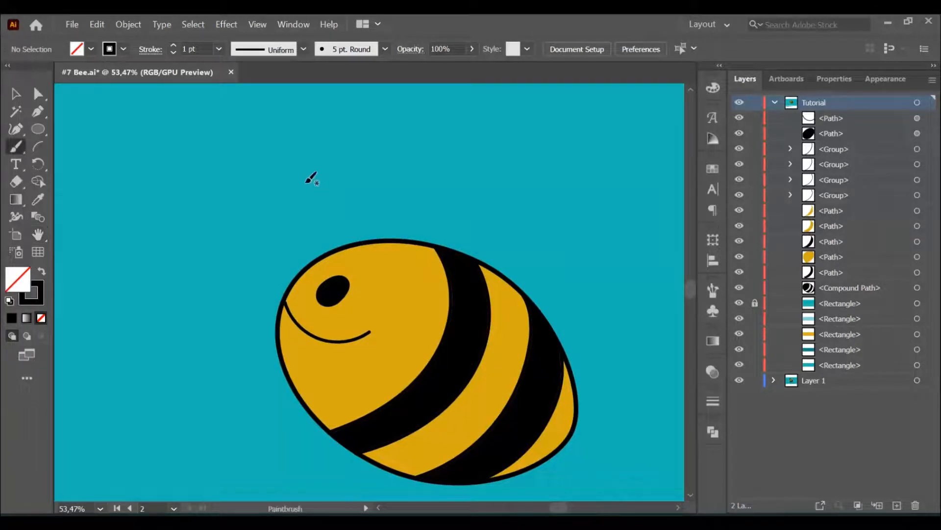
mouse_move(293, 182)
left_mouse_down()
mouse_move(323, 192)
mouse_move(339, 245)
left_mouse_up()
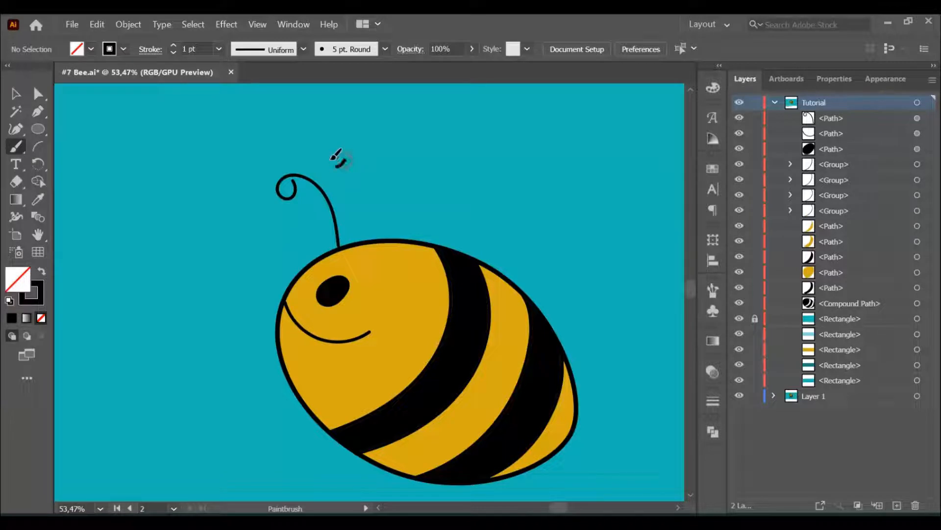
mouse_move(366, 206)
left_mouse_down()
mouse_move(353, 245)
mouse_move(339, 246)
left_mouse_up()
key("a")
left_click(381, 222)
left_click(416, 220)
key("ctrl+space")
left_click_drag(485, 304, 408, 272)
key("space")
key("b")
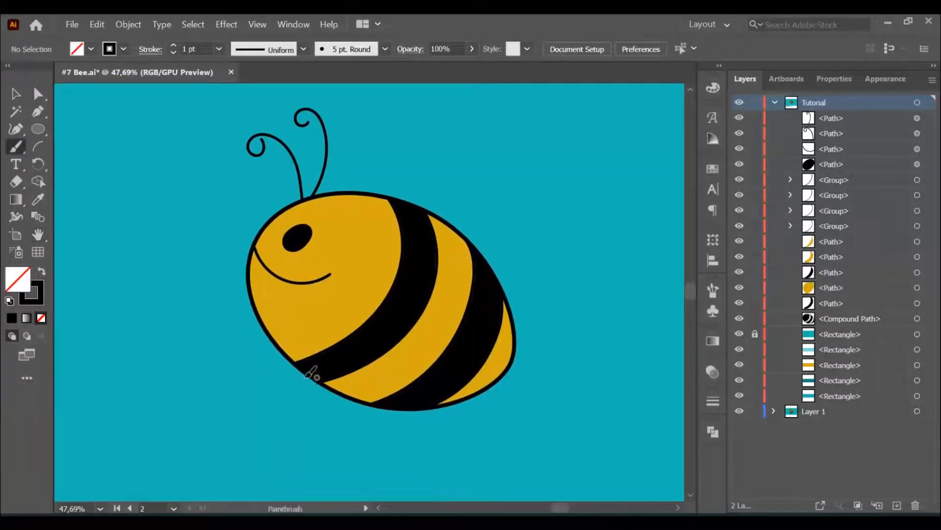
left_click_drag(310, 380, 298, 405)
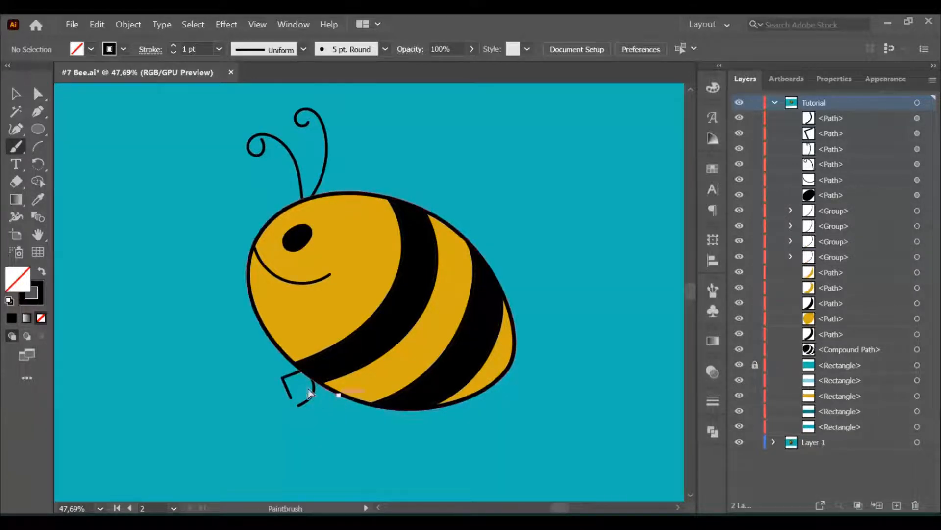
key("ctrl+z")
key("ctrl+z")
Paint three pairs of short curved legs along the underside of the body.
mouse_move(300, 366)
left_mouse_down()
mouse_move(274, 403)
mouse_move(322, 421)
mouse_move(357, 411)
mouse_move(335, 428)
left_mouse_up()
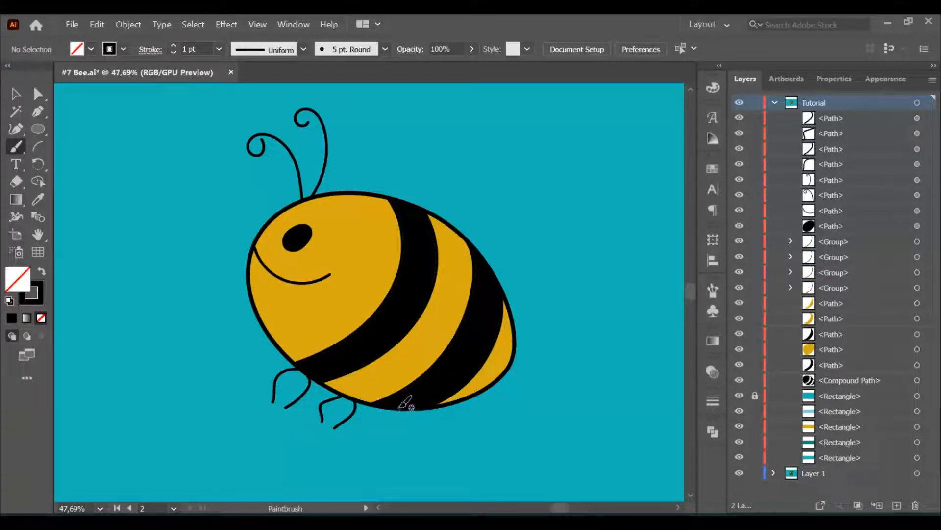
left_click_drag(395, 443, 393, 444)
left_click_drag(416, 411, 405, 441)
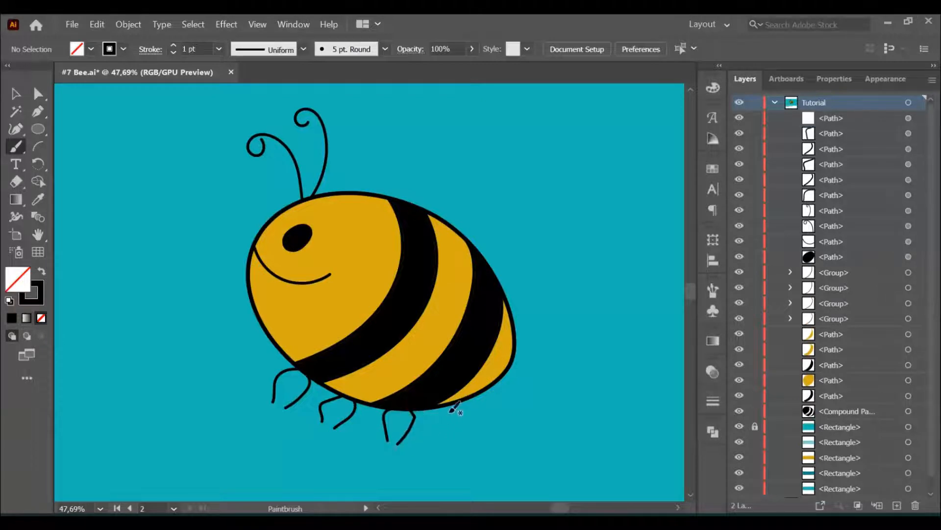
Paint two rounded wing outlines on the bee's back, a larger one in front and a smaller one behind it.
left_click_drag(474, 301, 430, 391)
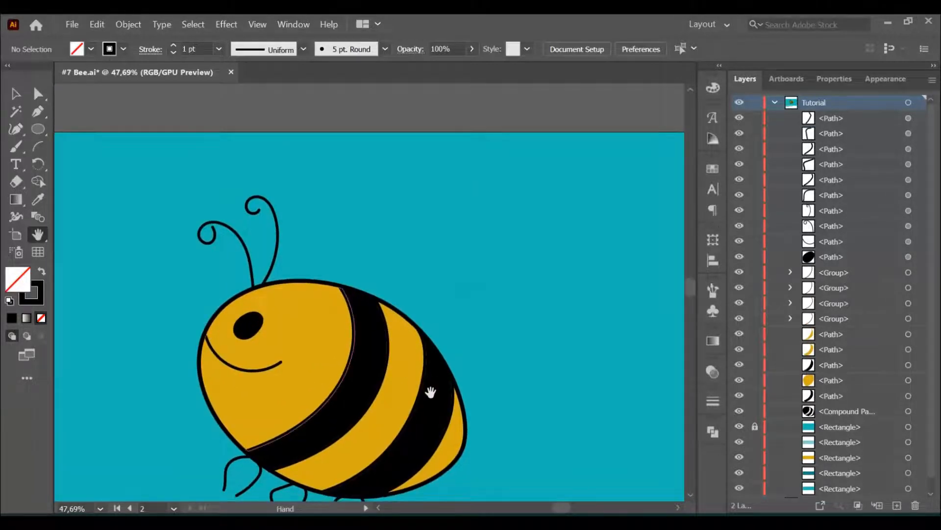
mouse_move(350, 284)
left_mouse_down()
mouse_move(423, 174)
mouse_move(464, 255)
left_mouse_up()
left_click_drag(401, 307, 399, 308)
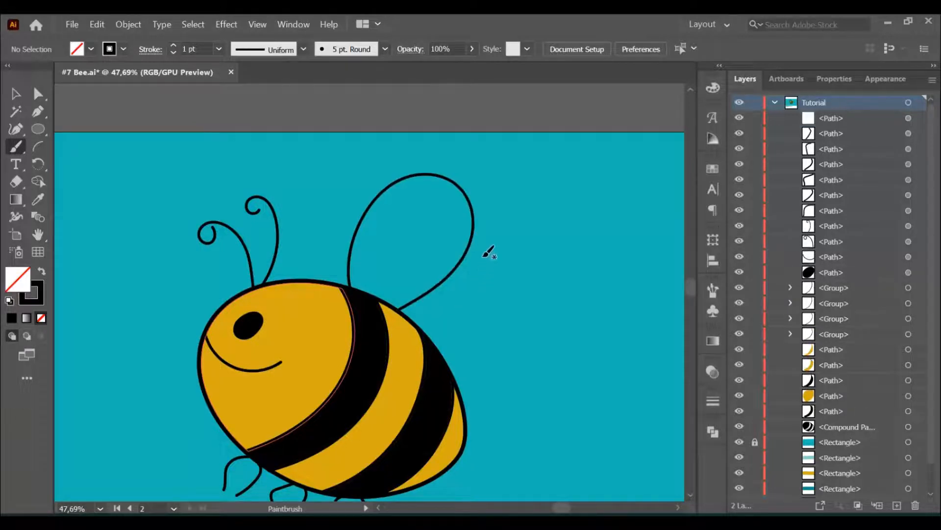
mouse_move(472, 235)
left_mouse_down()
mouse_move(540, 237)
mouse_move(514, 304)
mouse_move(481, 325)
mouse_move(430, 332)
left_mouse_up()
key("ctrl+z")
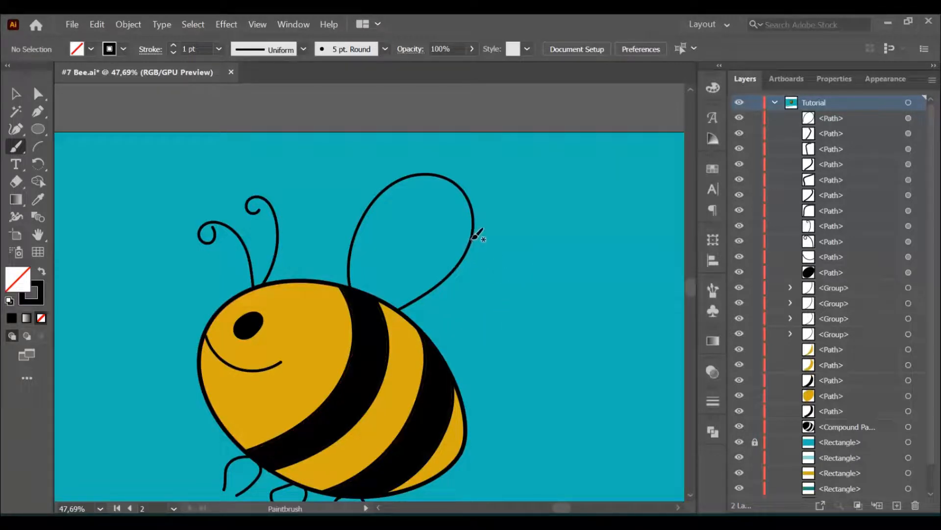
mouse_move(484, 229)
left_mouse_down()
mouse_move(536, 240)
mouse_move(532, 291)
left_mouse_up()
left_click_drag(436, 334, 437, 335)
Adjust the smaller wing's starting anchor point where it meets the larger wing's outline.
key("z")
mouse_move(530, 347)
left_mouse_down()
mouse_move(484, 330)
mouse_move(504, 353)
mouse_move(512, 340)
left_mouse_up()
key("a")
key("z")
left_click_drag(469, 229, 508, 268)
key("a")
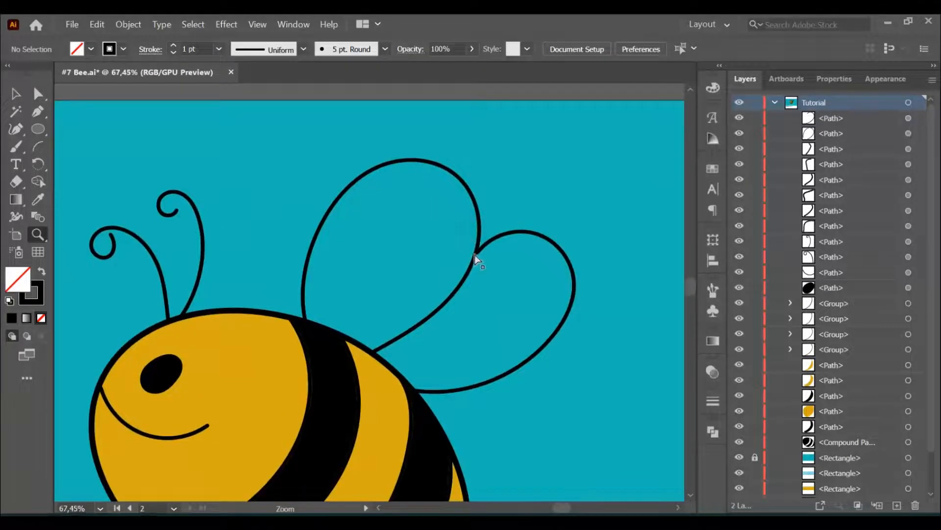
left_click(475, 254)
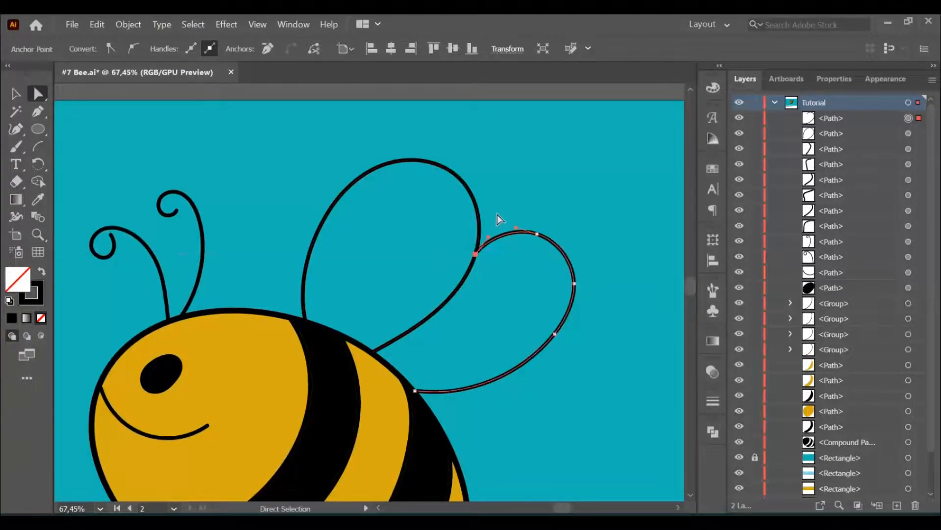
left_click(524, 318)
Select both wing outlines and expand their appearance into filled shapes.
key("z")
left_click_drag(525, 321, 466, 284)
key("space")
left_click_drag(496, 326, 474, 329)
key("v")
left_click_drag(410, 206, 482, 254)
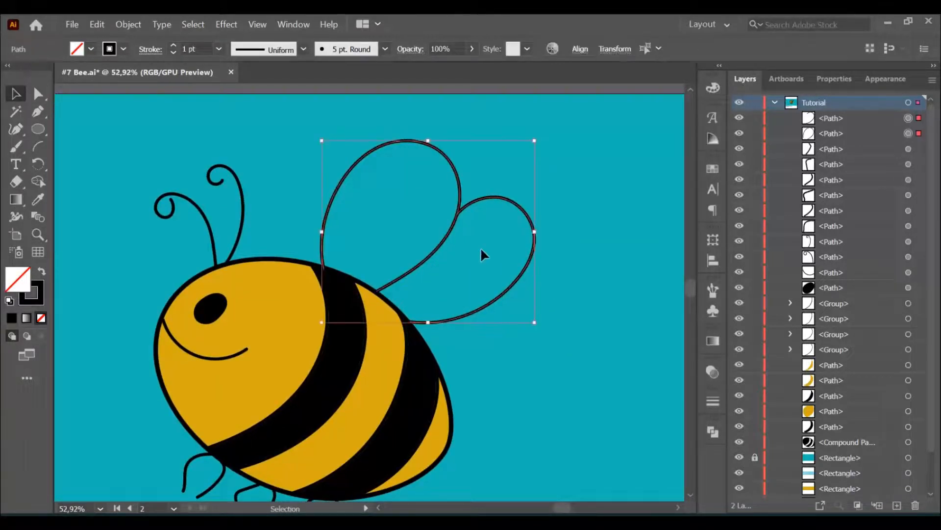
left_click(128, 24)
left_click(147, 180)
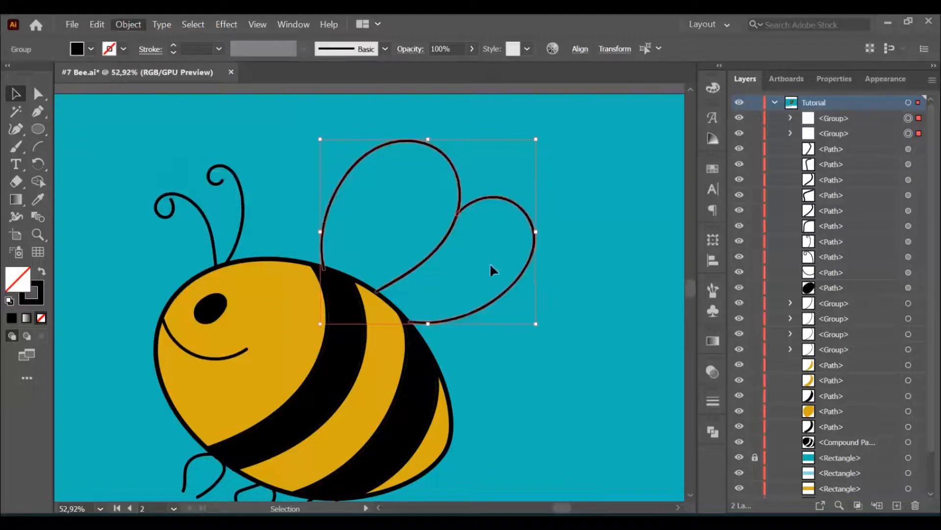
left_click(551, 284)
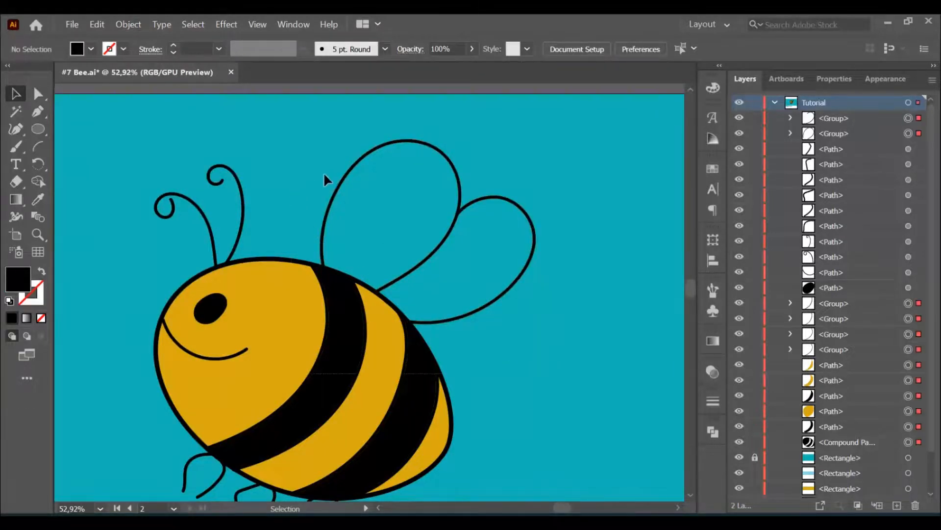
Select the wings together with the body and fill the interiors of both wings as new shapes with the Shape Builder tool.
left_click_drag(313, 182, 311, 179)
key("shift+m")
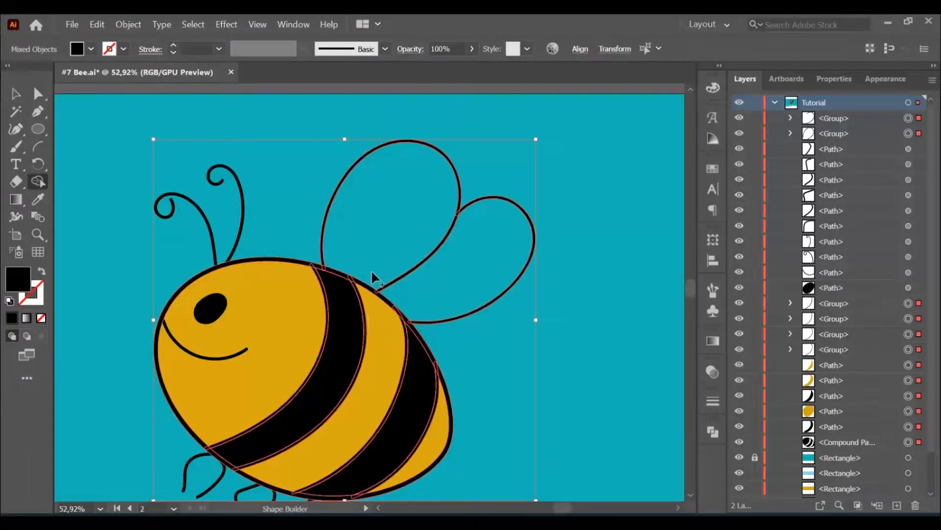
left_click(392, 250)
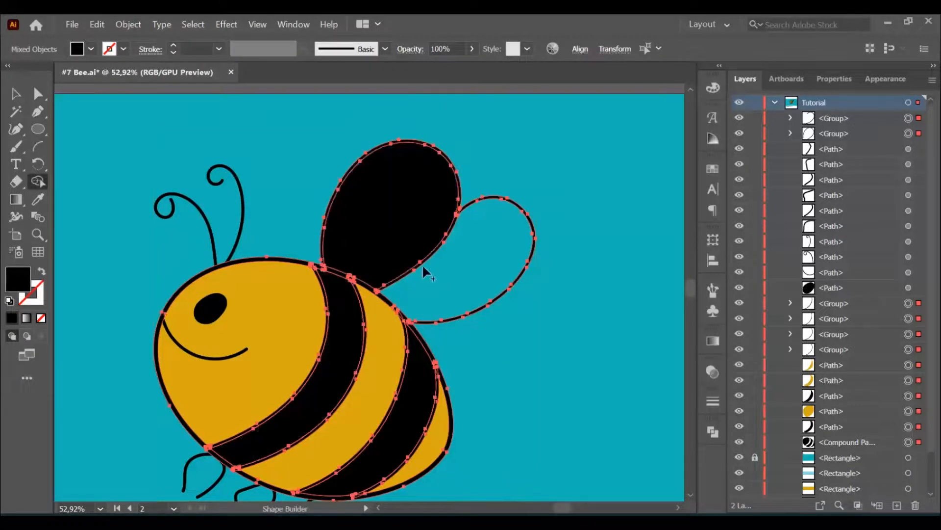
left_click(468, 276)
key("v")
left_click(499, 356)
Try to recolor both whole wing groups with the light blue palette swatch.
key("ctrl+space")
left_click_drag(494, 360, 413, 307)
key("space")
left_click_drag(442, 376, 417, 167)
left_click(438, 187)
left_click(427, 172, "shift")
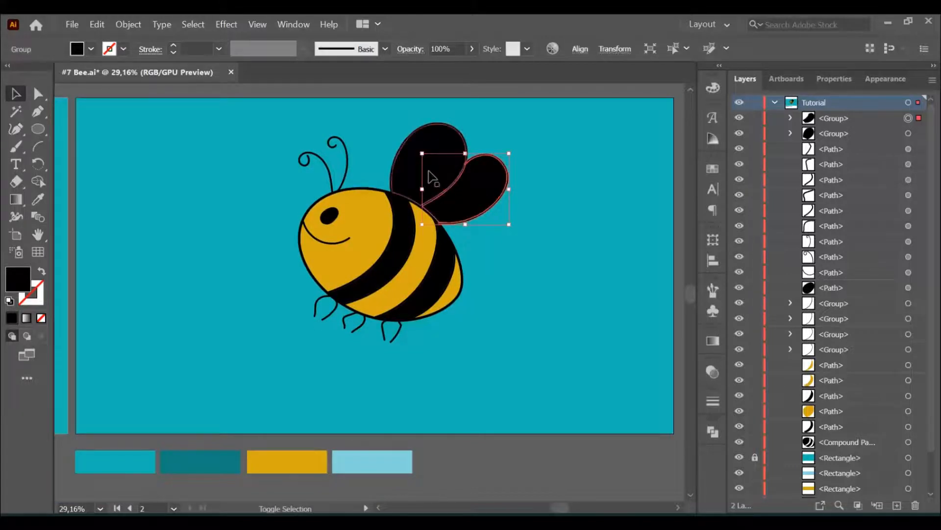
key("i")
left_click(386, 460)
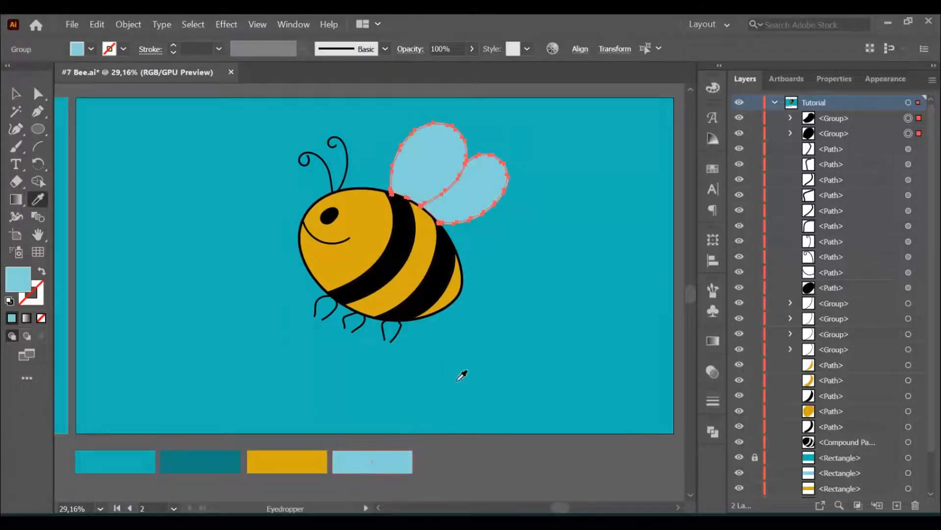
key("v")
left_click(490, 325)
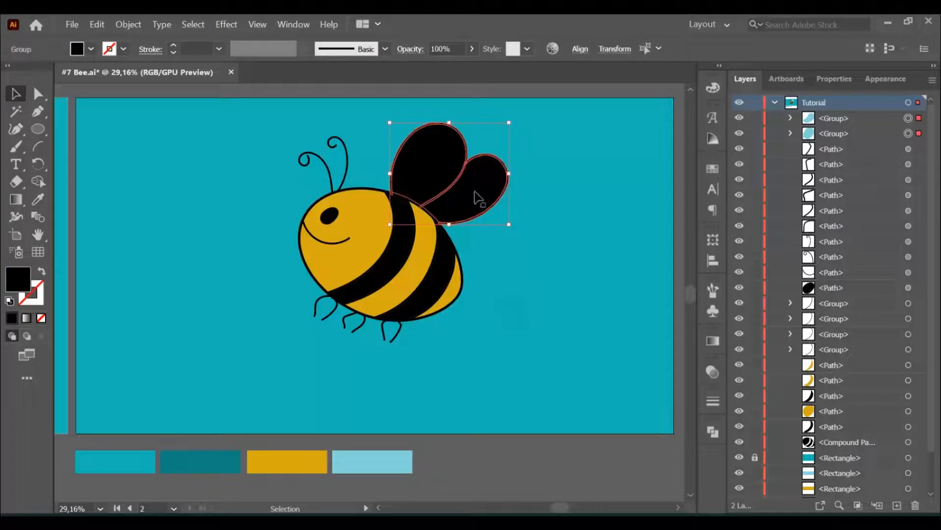
Ungroup both wing groups to separate the outlines from the inner shapes.
left_click(446, 184)
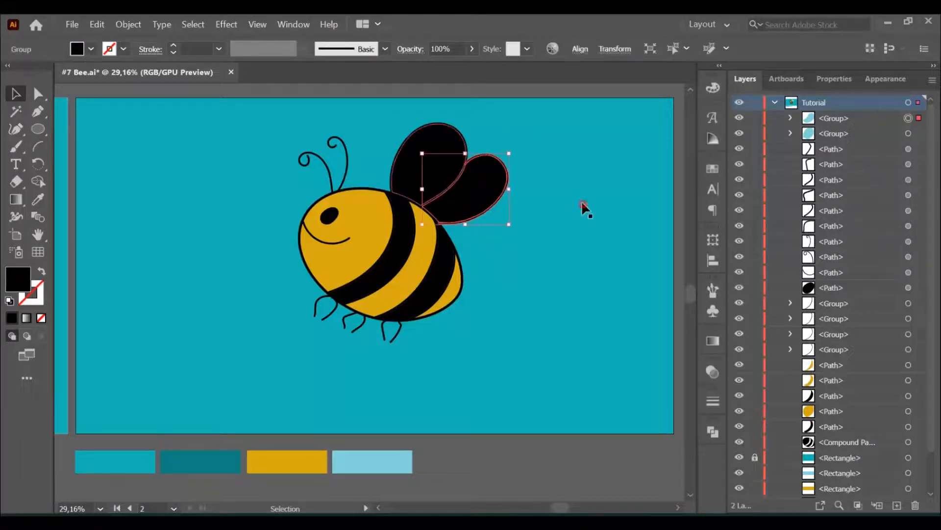
left_click(918, 119)
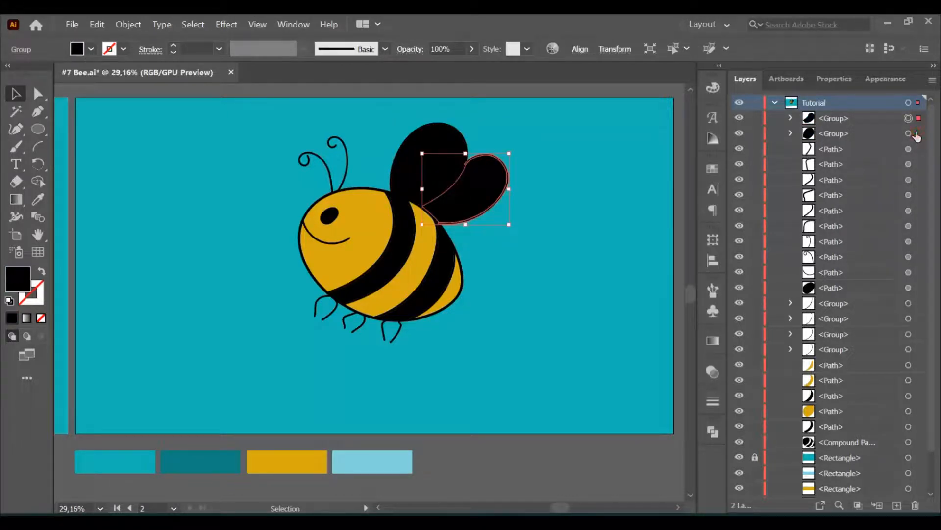
key("ctrl+shift+g")
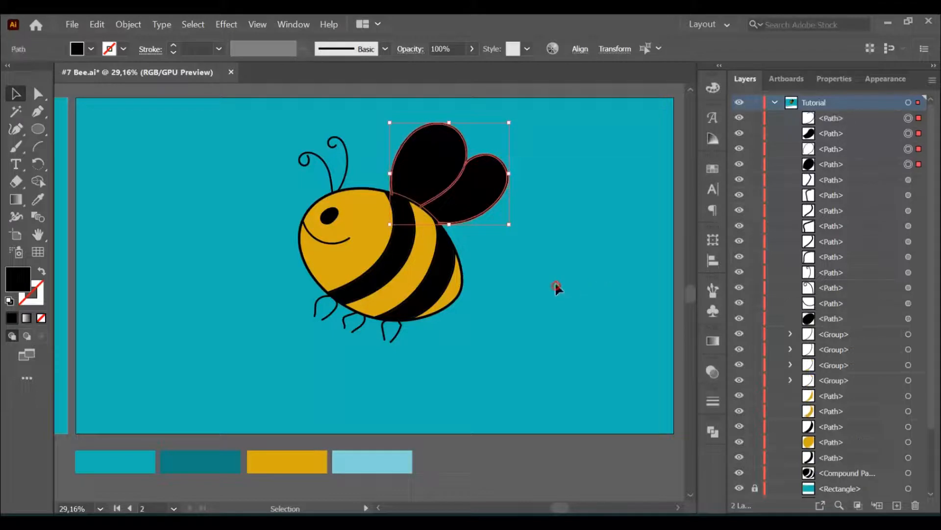
left_click(555, 282)
Fill the inner shapes of both wings with the light blue palette swatch, leaving out the outlines.
left_click(488, 194)
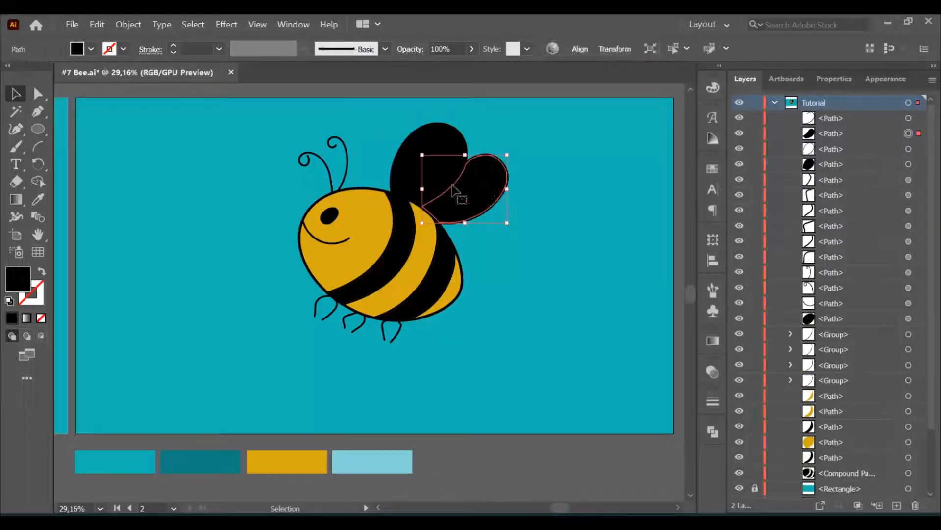
left_click(437, 153, "shift")
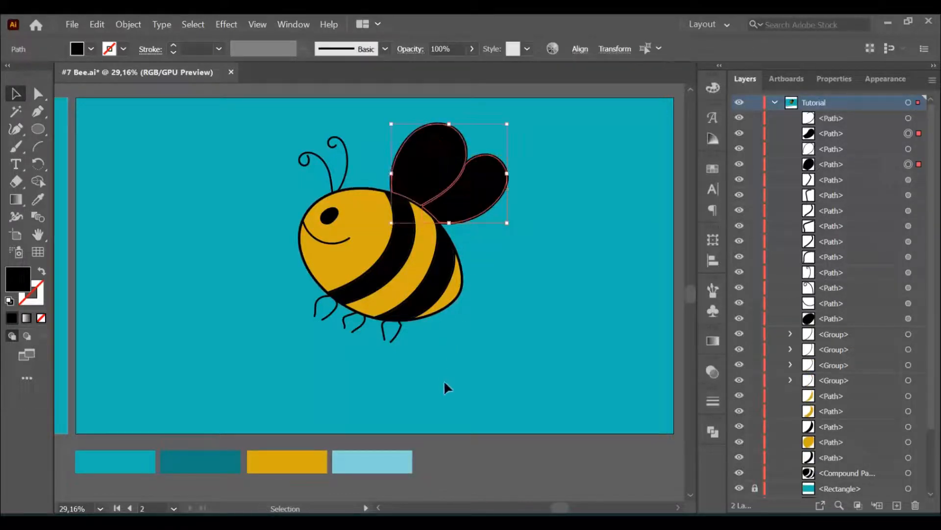
key("i")
left_click(372, 461)
key("v")
left_click(476, 338)
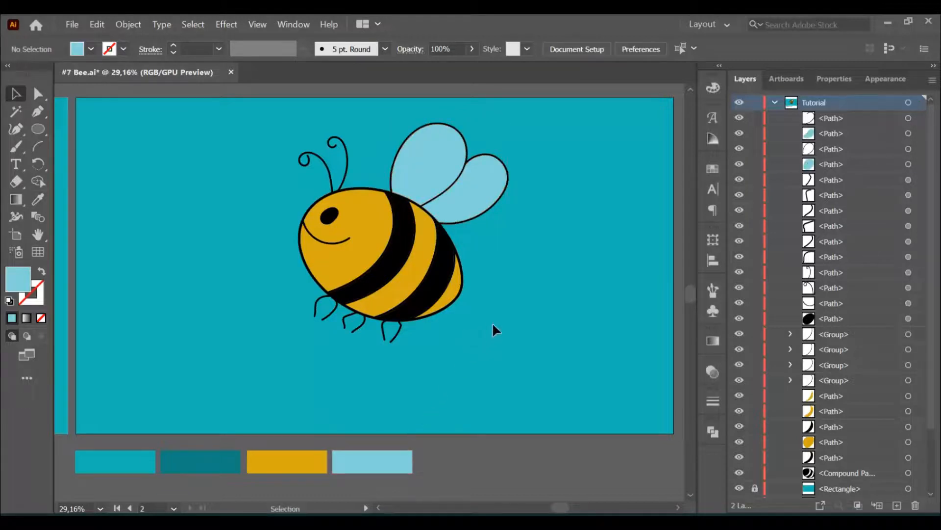
Scale the light blue fills of the larger and smaller wings down slightly toward the body, leaving a gap inside each outer edge.
key("z")
left_click_drag(472, 189, 527, 306)
key("v")
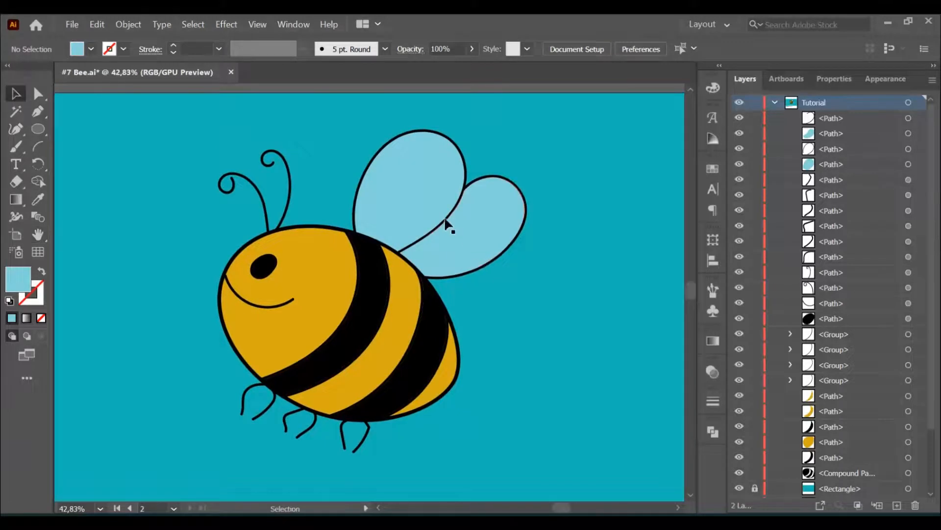
left_click(422, 190)
mouse_move(462, 131)
left_mouse_down()
mouse_move(455, 142)
mouse_move(466, 141)
left_mouse_up()
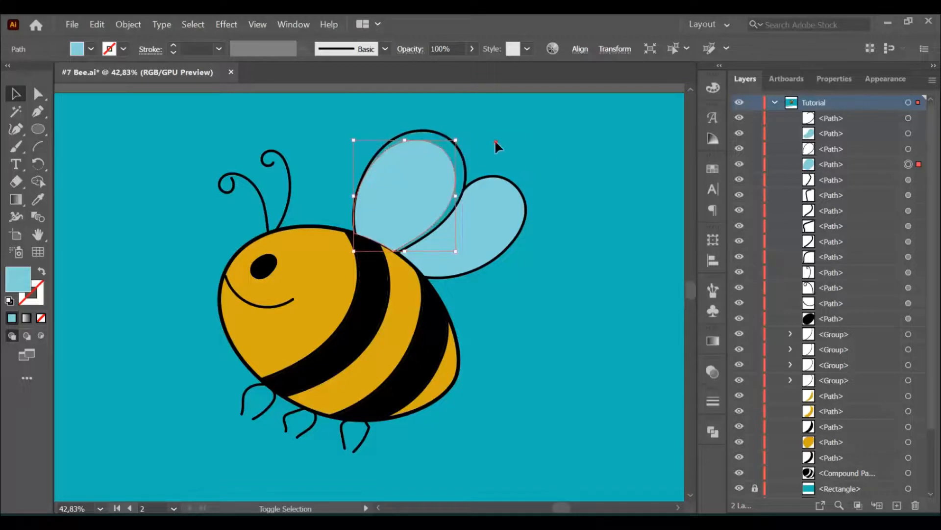
left_click(496, 142)
left_click(483, 226)
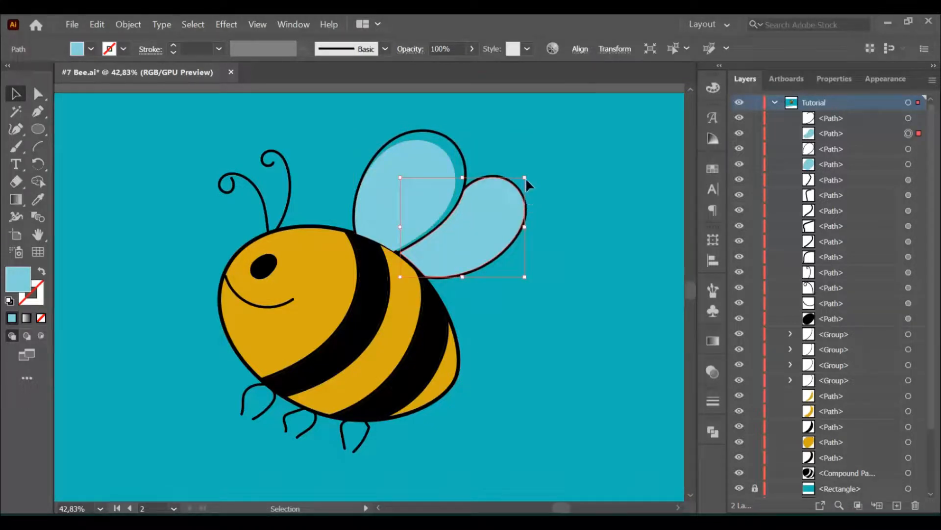
left_click_drag(527, 177, 538, 185)
left_click(560, 186)
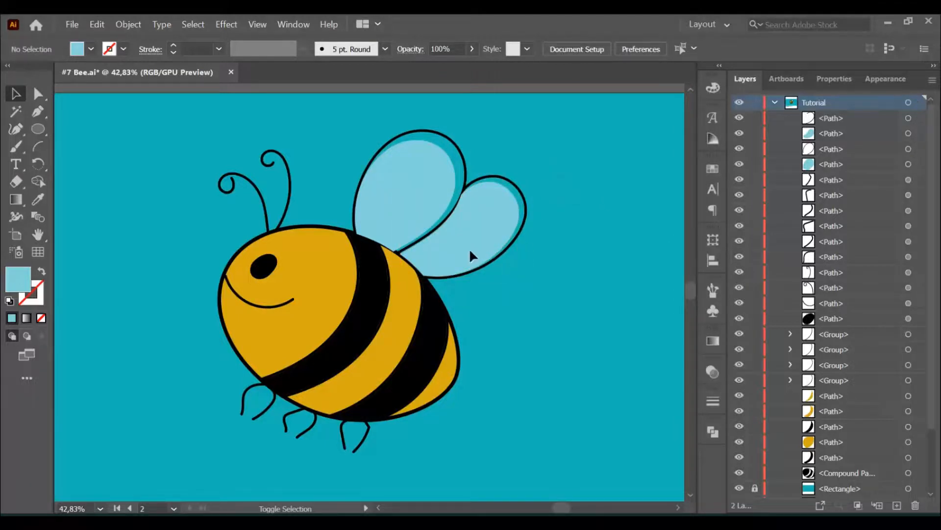
Move both light blue wing fills below the body paths in the layer order, just above the locked background rectangle.
left_click(465, 241)
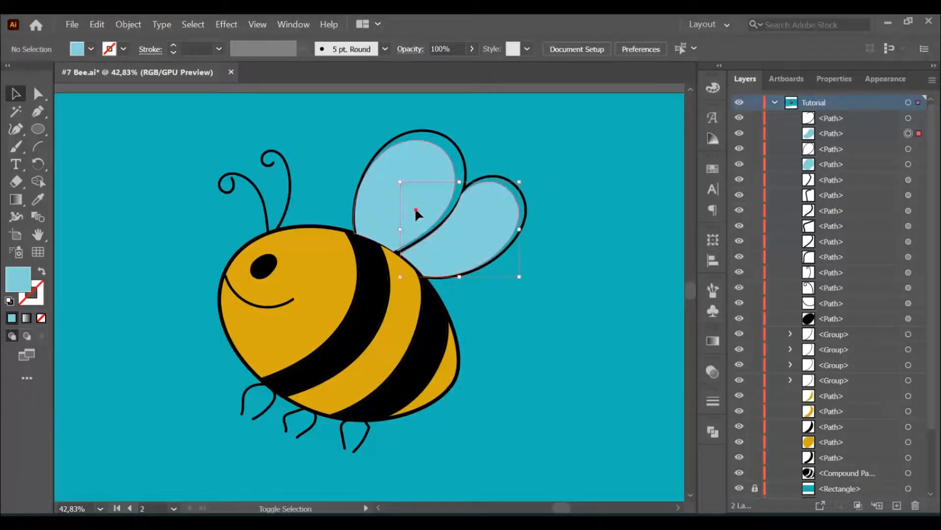
left_click(861, 164, "shift")
left_click(855, 136)
left_click_drag(853, 135, 863, 158)
left_click(859, 162, "shift")
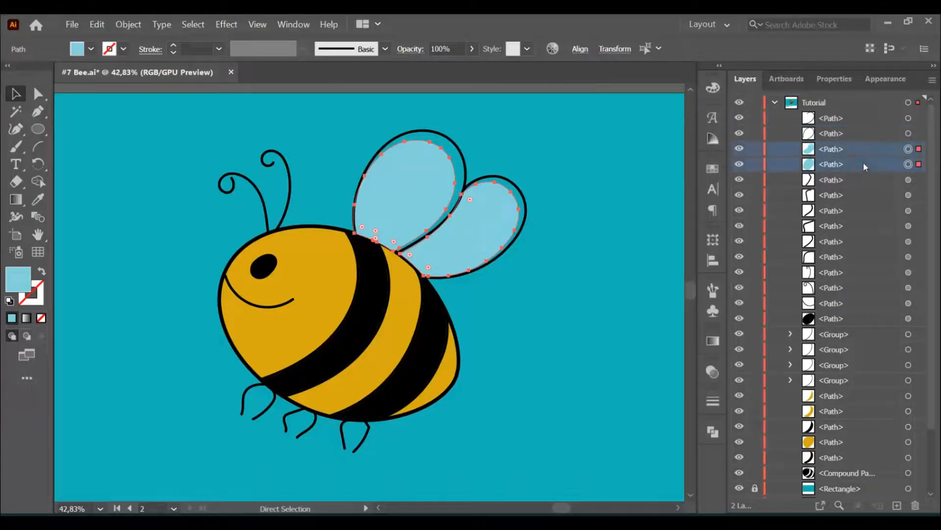
left_click_drag(850, 445, 853, 480)
left_click(592, 319)
Select all the bee's parts and group them.
key("z")
left_click_drag(509, 298, 496, 292)
mouse_move(445, 246)
left_mouse_down()
mouse_move(474, 277)
mouse_move(435, 236)
left_mouse_up()
key("space")
left_click_drag(471, 313, 487, 264)
left_click_drag(477, 314, 461, 307)
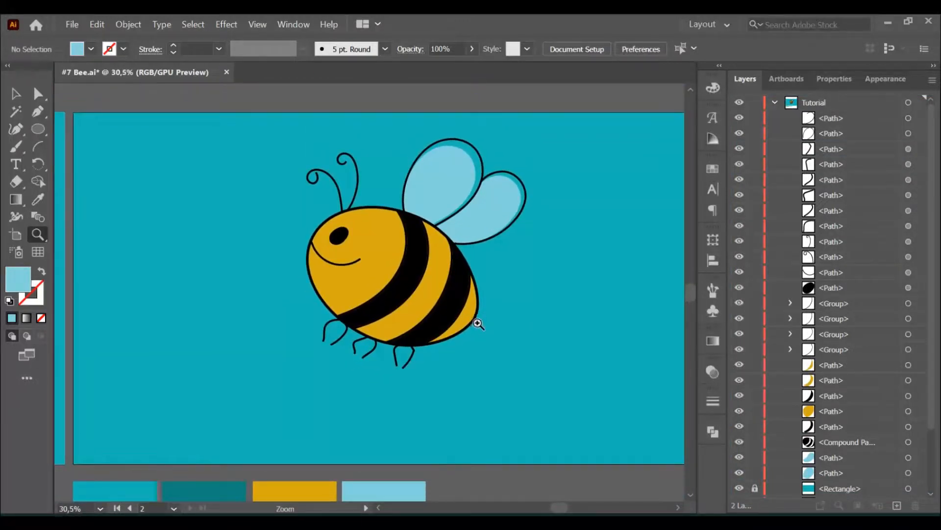
key("v")
key("ctrl+a")
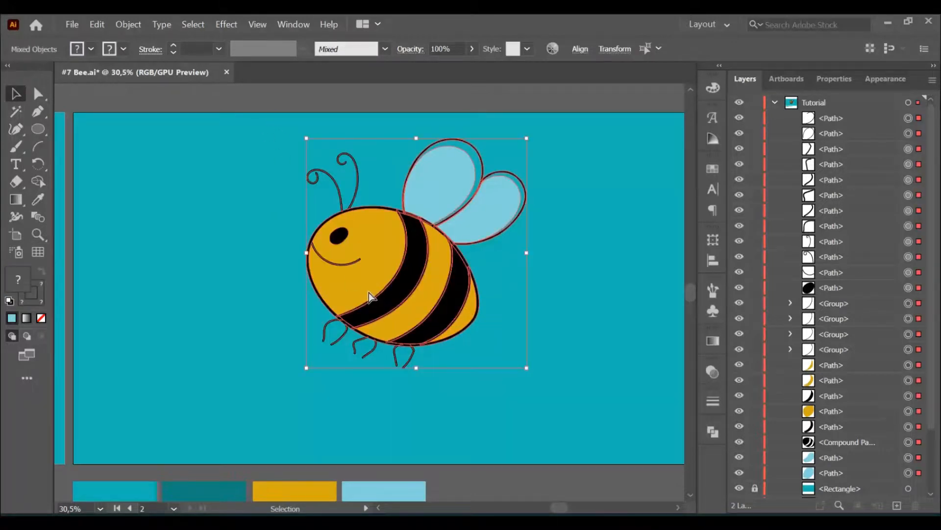
key("ctrl+g")
left_click(417, 414)
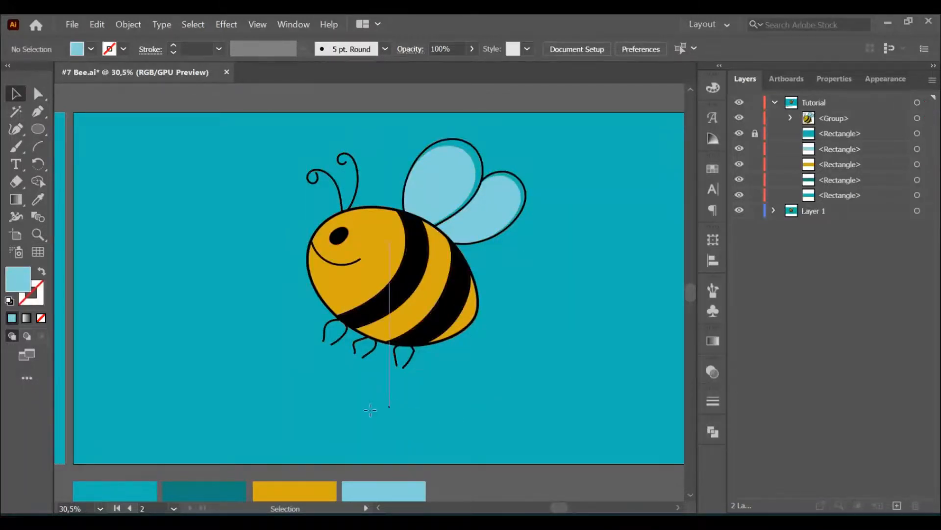
Draw a wide, flat ellipse beneath the bee as its shadow and fill it with the dark teal palette swatch.
key("l")
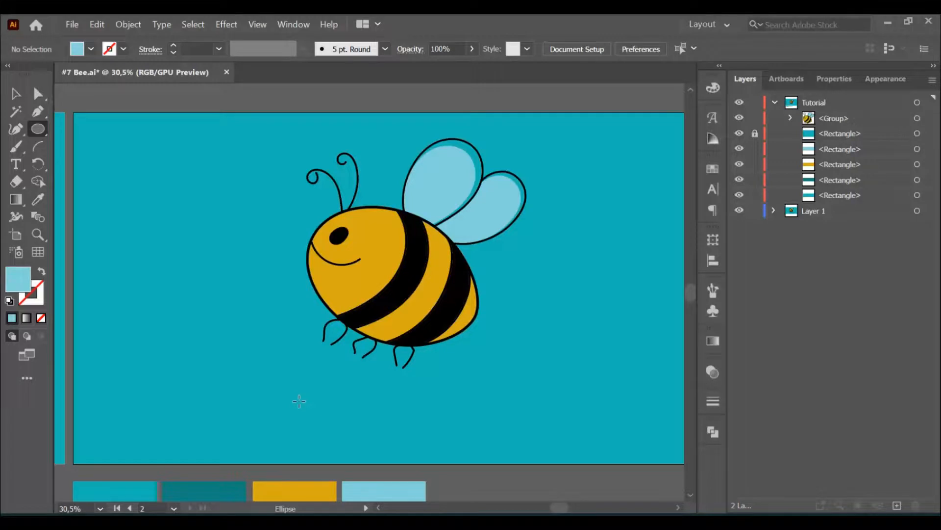
left_click_drag(295, 401, 520, 425)
key("i")
left_click(237, 490)
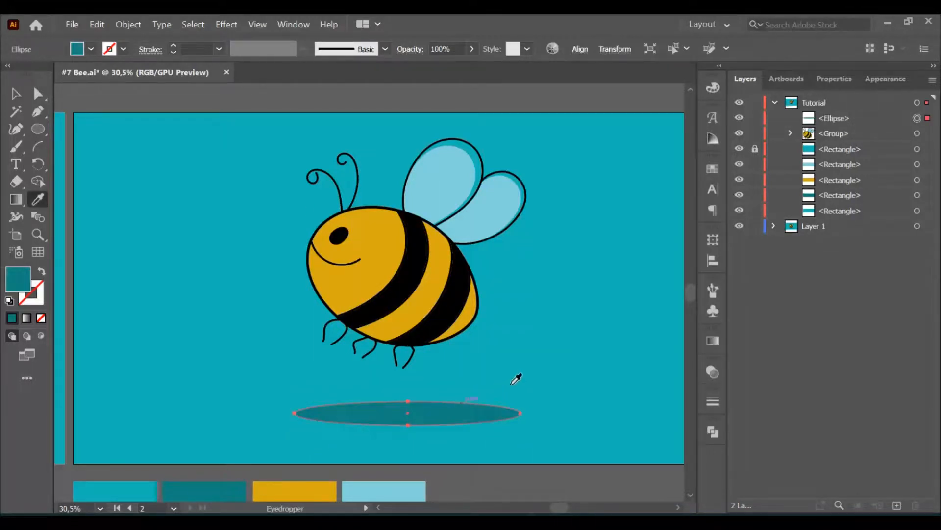
key("v")
left_click(554, 366)
Move the shadow ellipse up slightly toward the bee.
key("z")
mouse_move(537, 425)
left_mouse_down()
mouse_move(513, 418)
mouse_move(531, 426)
left_mouse_up()
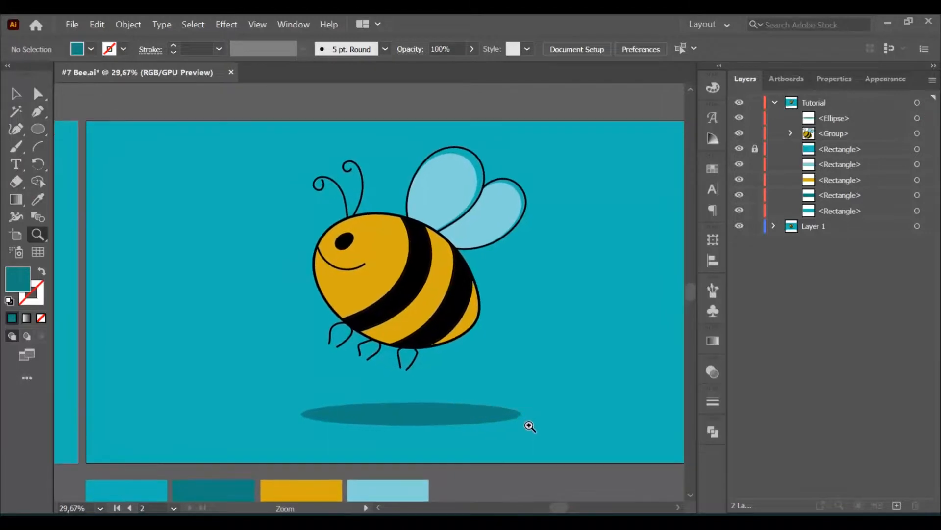
key("v")
left_click_drag(449, 407, 448, 411)
left_click(569, 441)
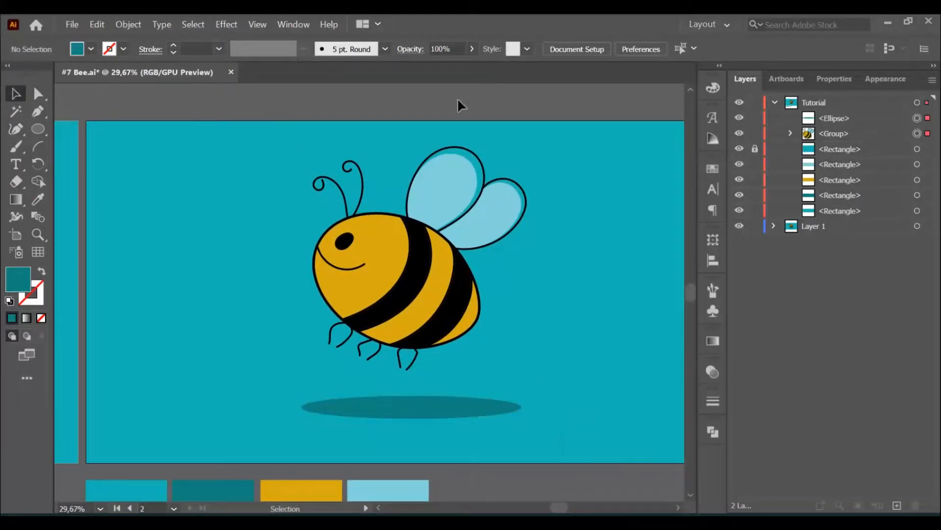
Align the bee group and the shadow ellipse to each other by their horizontal centers.
left_click_drag(568, 441, 395, 104)
left_click(580, 49)
left_click(466, 87)
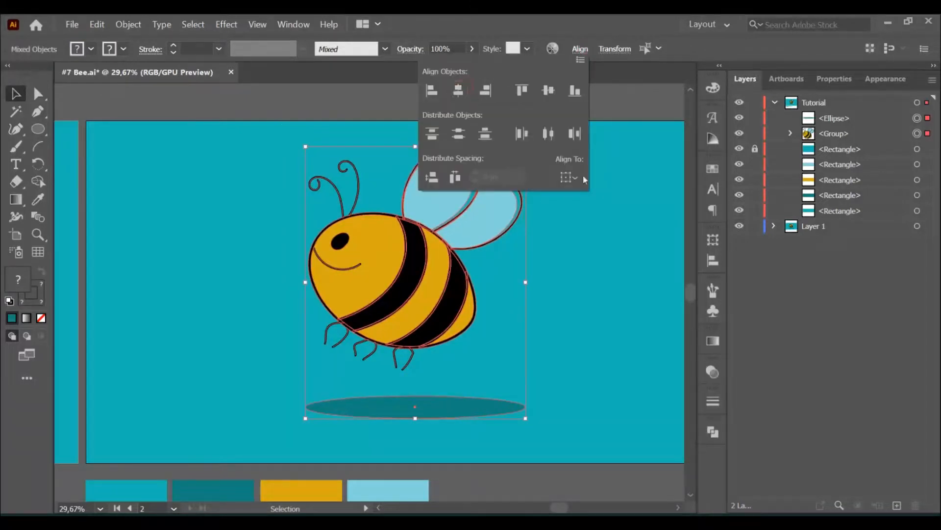
left_click(534, 372)
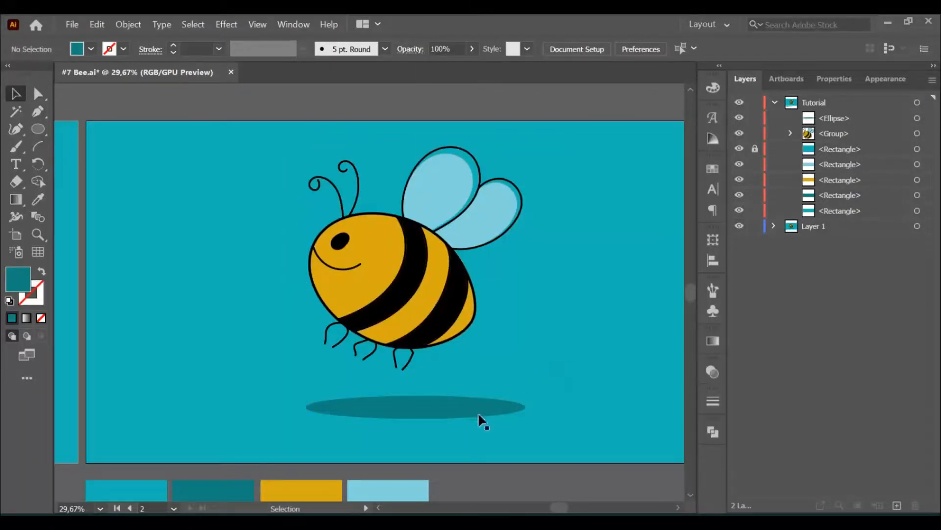
Widen the shadow ellipse symmetrically so it extends slightly beyond both sides of the bee.
left_click(445, 411)
left_click_drag(305, 409, 277, 409)
left_click(500, 328)
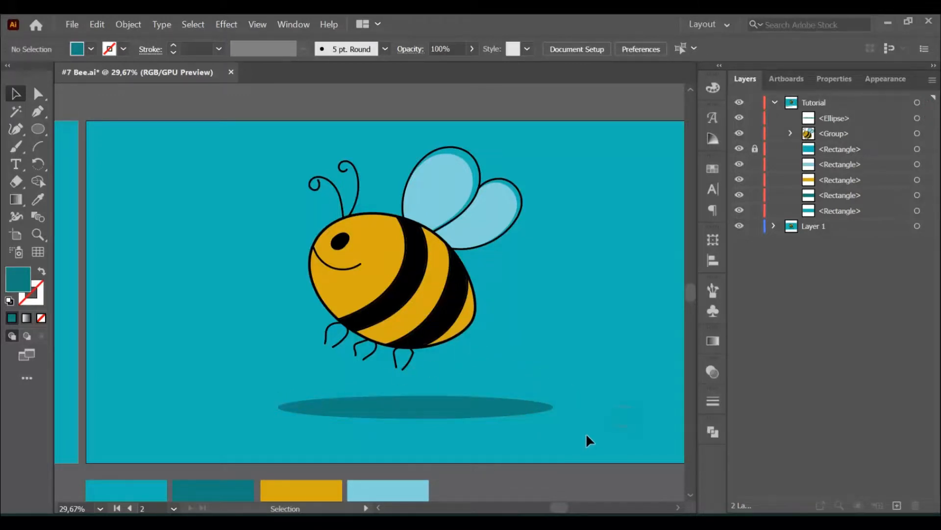
left_click(527, 413)
left_click_drag(556, 407, 548, 407)
left_click(595, 377)
Select the bee group and expand its appearance so the brush strokes become filled shapes.
left_click_drag(211, 110, 570, 435)
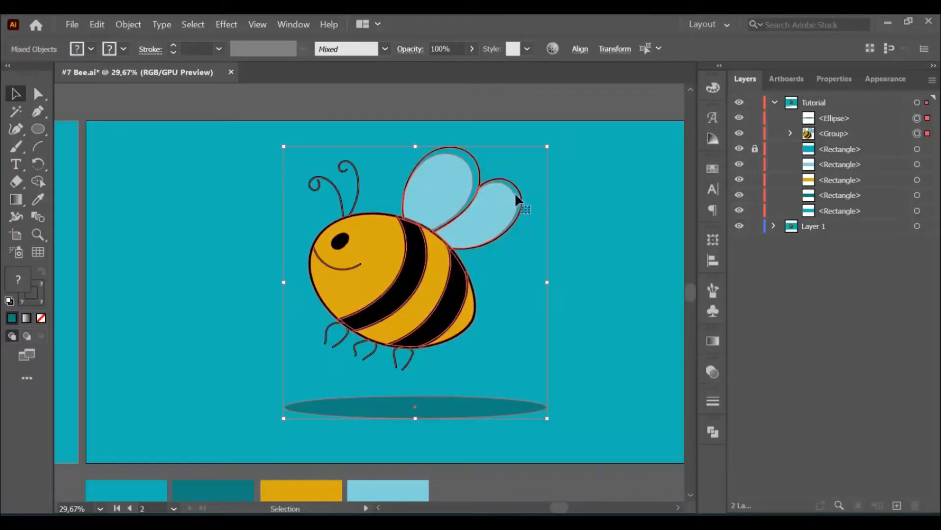
left_click(526, 212)
left_click(463, 276)
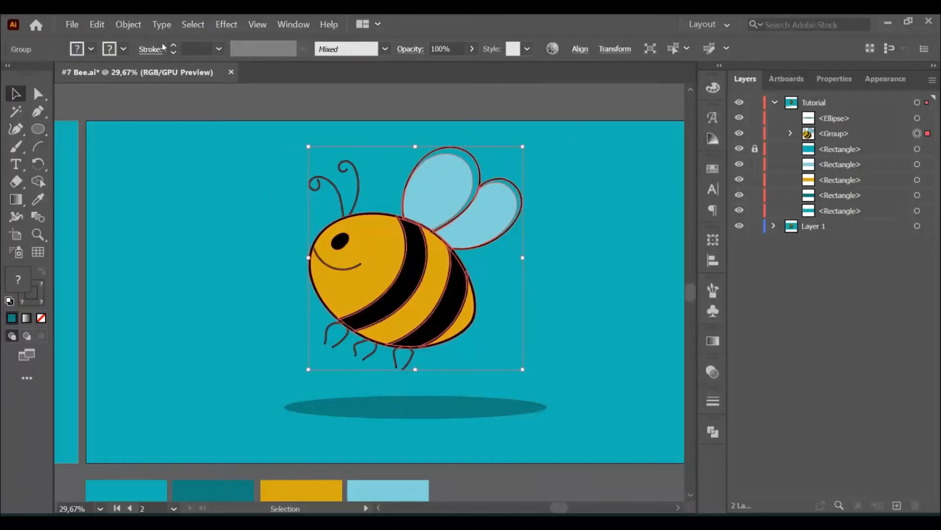
left_click(129, 25)
left_click(158, 177)
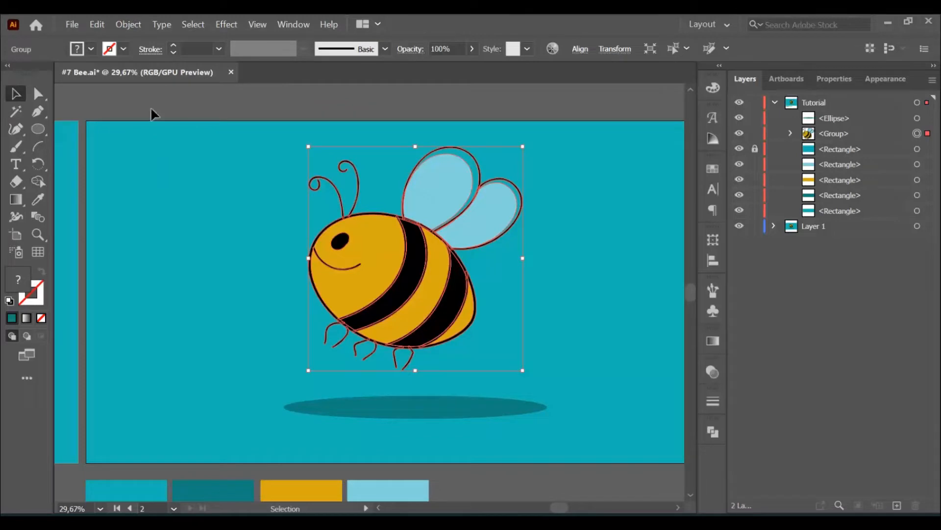
left_click(129, 25)
left_click(314, 240)
left_click(561, 249)
Shrink the bee group to test how its outlines scale, and undo the scaling.
left_click(497, 243)
left_click_drag(523, 146, 396, 281)
left_click(471, 284)
left_click_drag(344, 319, 333, 294)
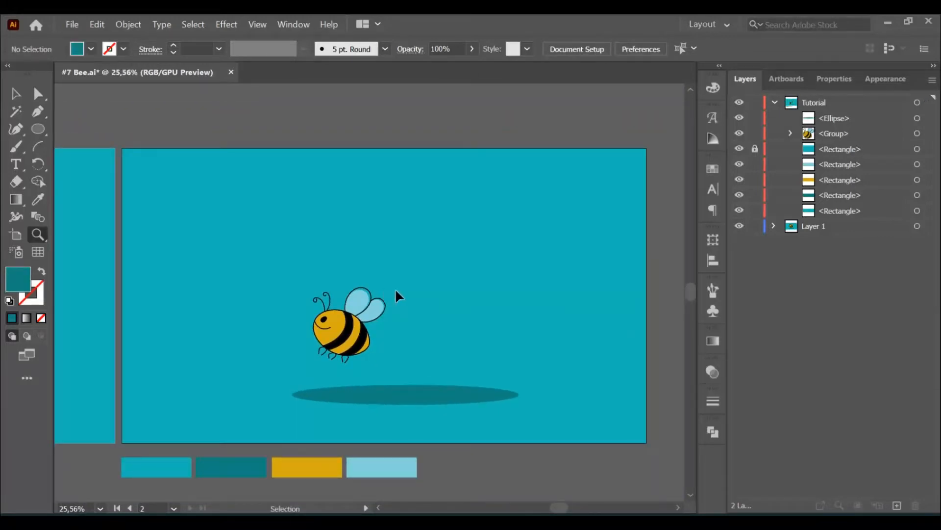
key("ctrl+z")
key("v")
left_click(579, 317)
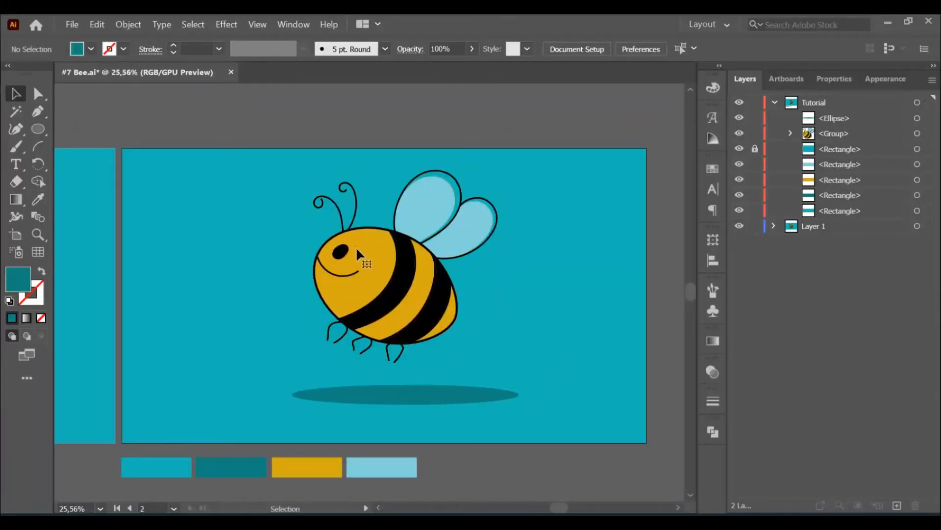
Group the bee with its shadow and scale the group down slightly.
left_click_drag(354, 244, 362, 252)
key("ctrl+g")
left_click_drag(518, 173, 509, 185)
left_click(537, 246)
Center the bee and shadow group vertically and horizontally on the artboard.
key("z")
left_click_drag(507, 343, 506, 320)
key("h")
key("v")
left_click(463, 302)
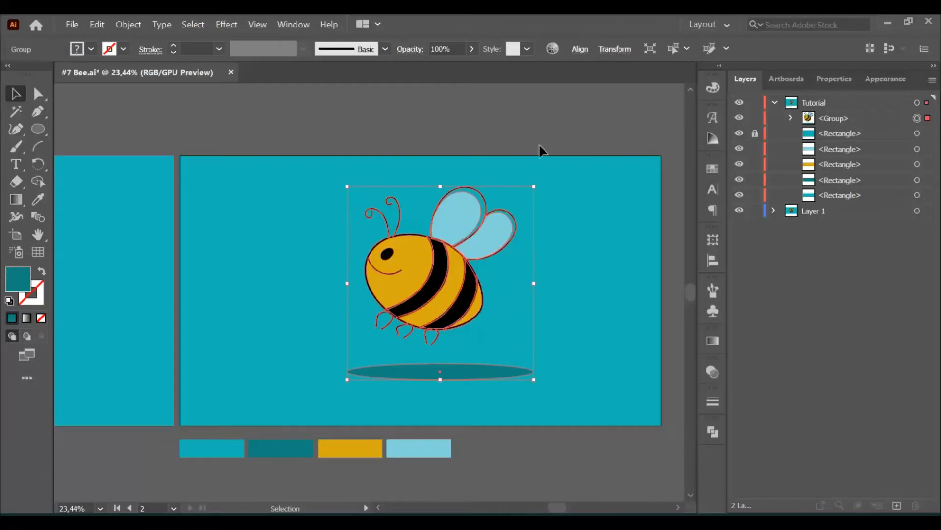
left_click(580, 48)
left_click(548, 89)
left_click(459, 89)
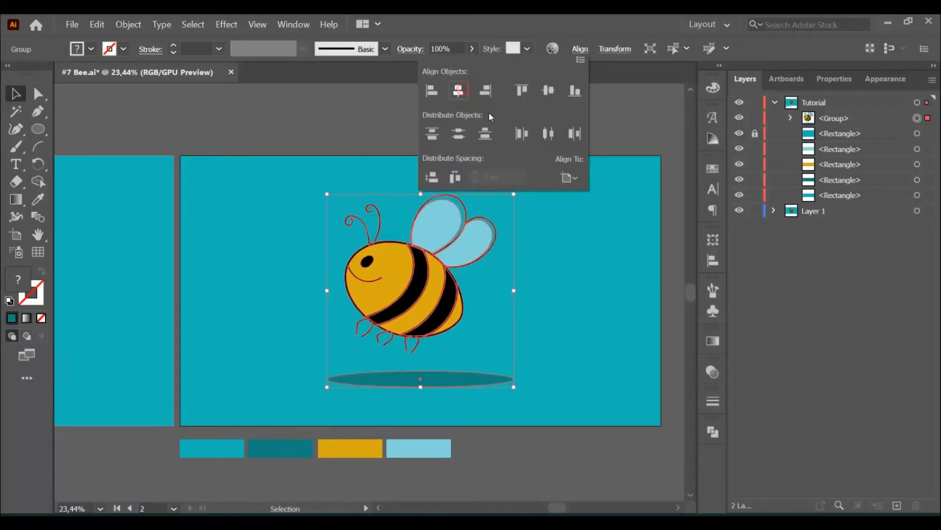
left_click(606, 377)
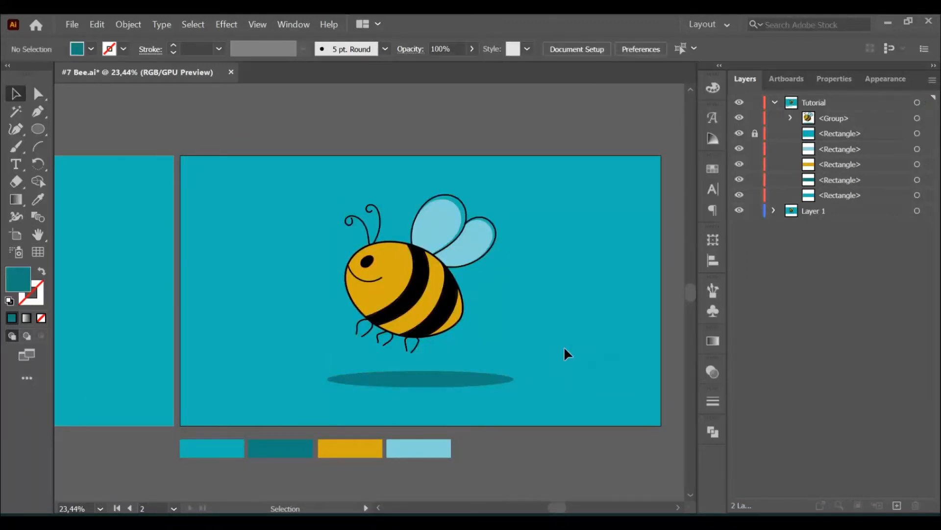
key("ctrl+equal")
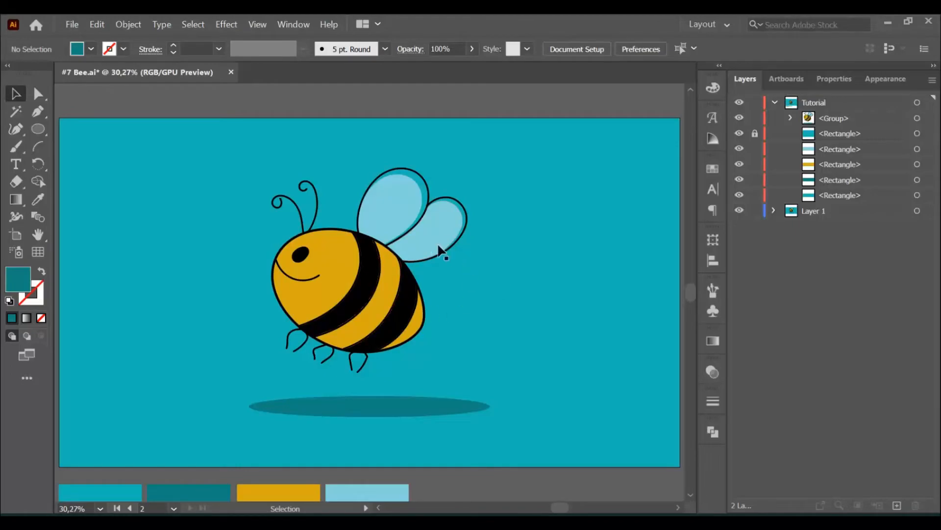